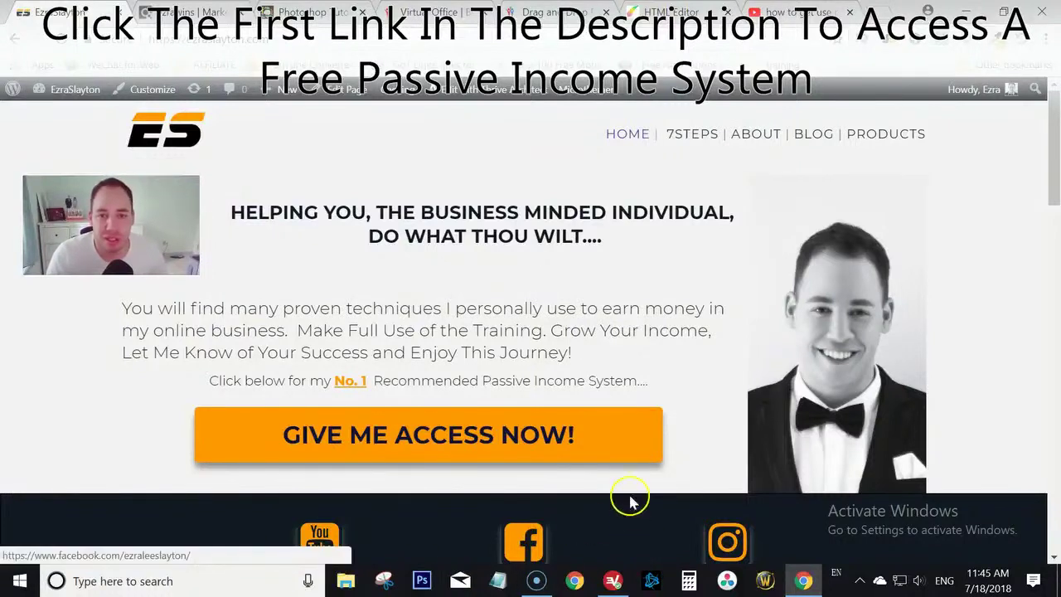
Find Learn Photo Editing in the ClickBank Photography results and open its 60.0% promote popup
key(ctrl+Tab)
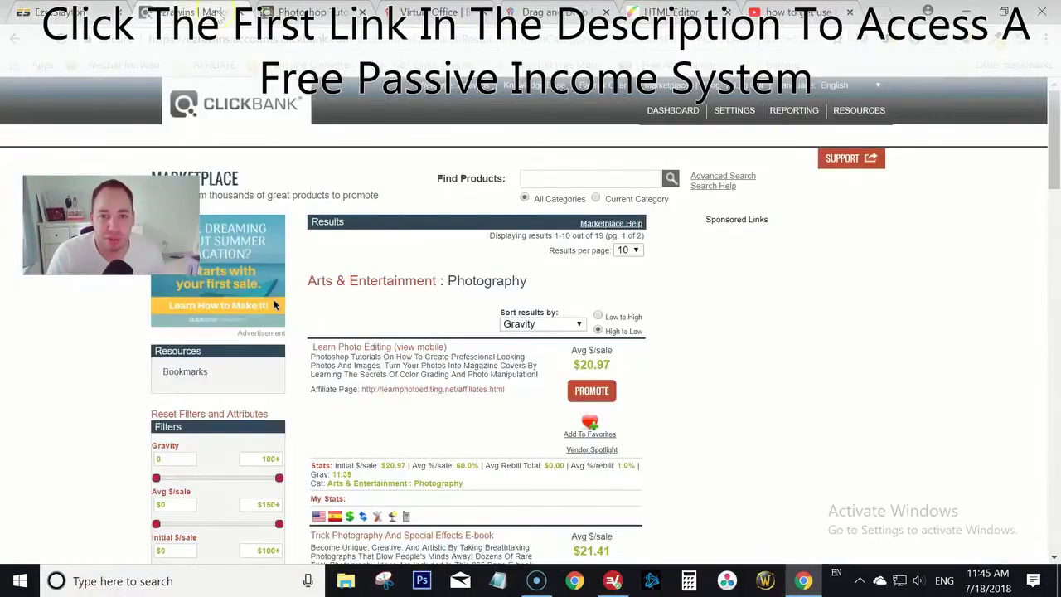
scroll(91, 385, down, 1)
scroll(91, 386, up, 1)
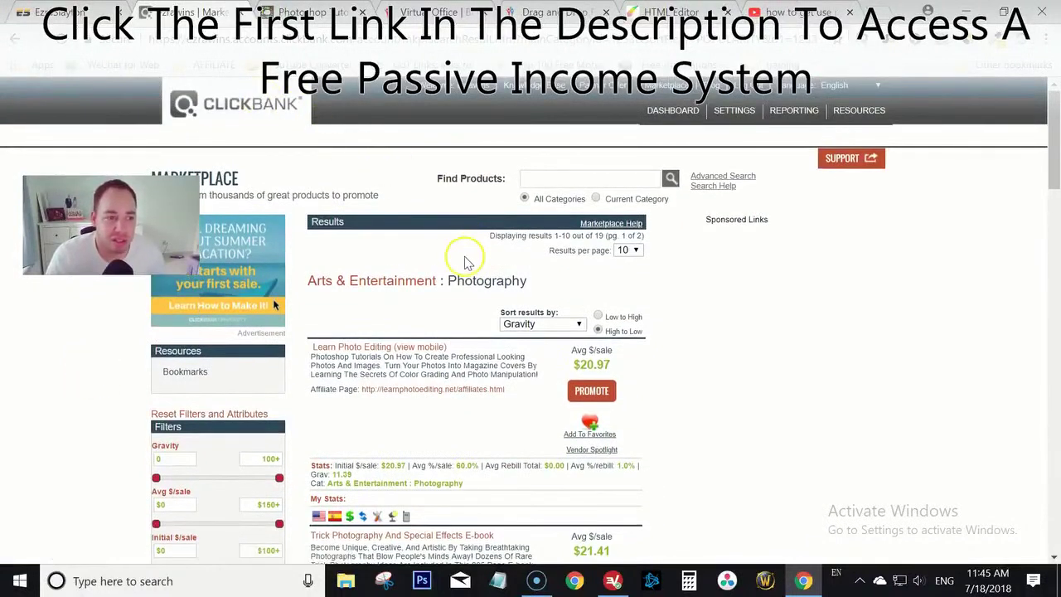
scroll(469, 244, down, 1)
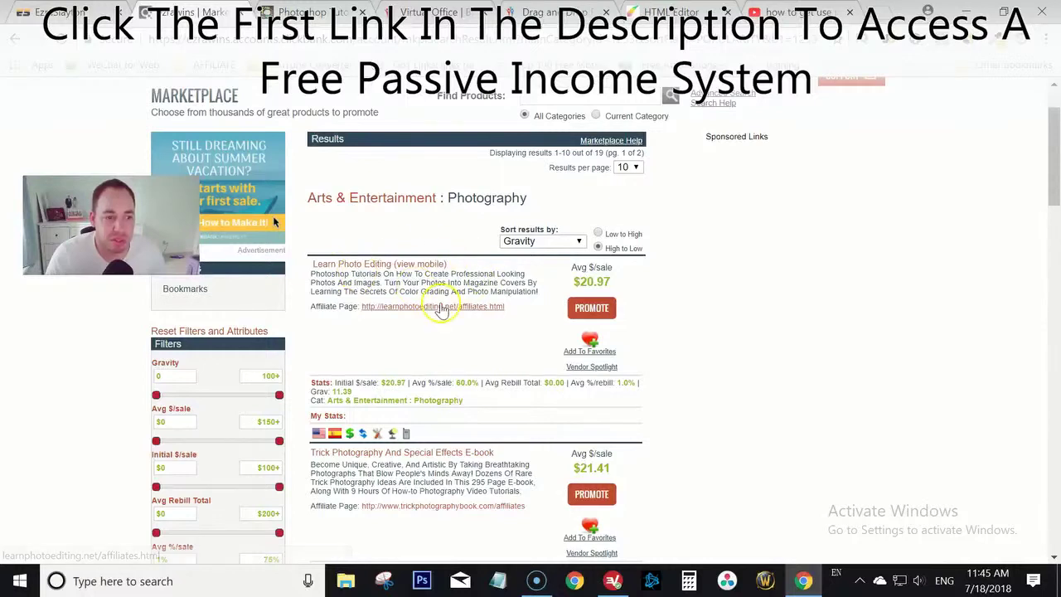
click(591, 307)
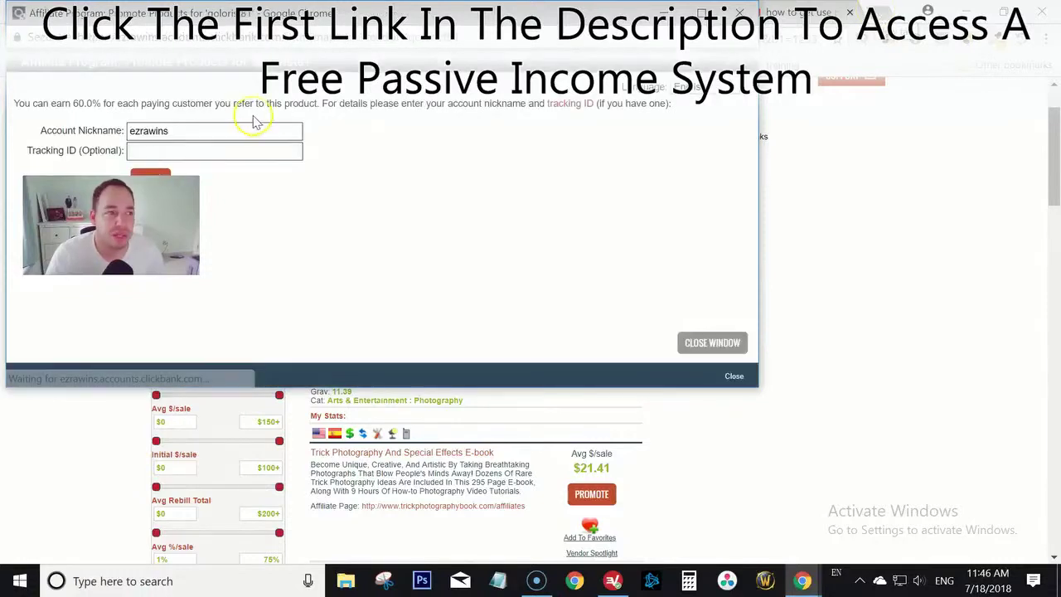
Generate and copy the Learn Photo Editing hop.clickbank.net HopLink, then start a blank tab
click(150, 174)
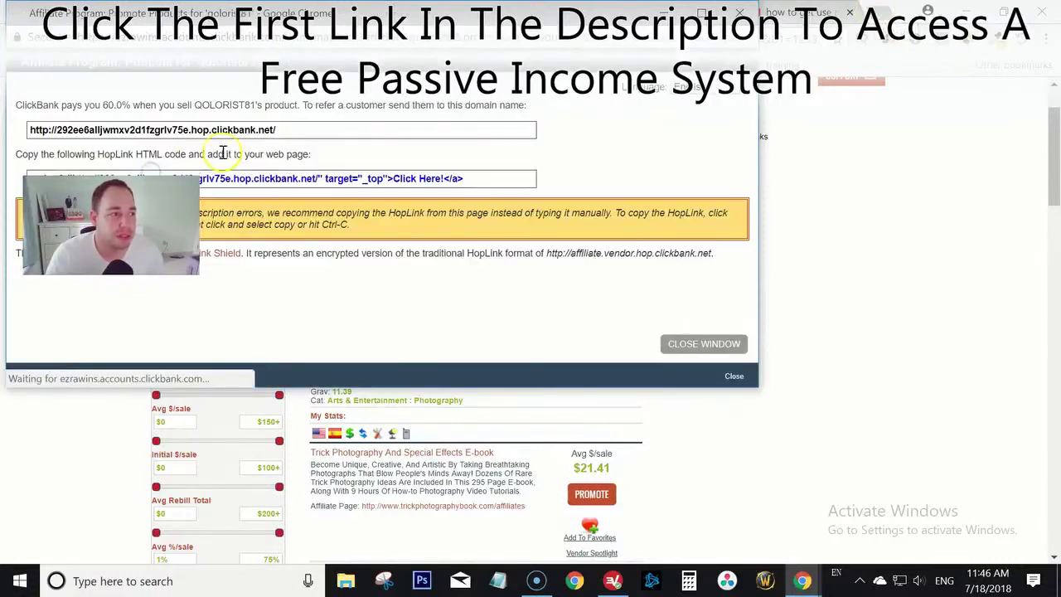
click(348, 132)
right_click(226, 125)
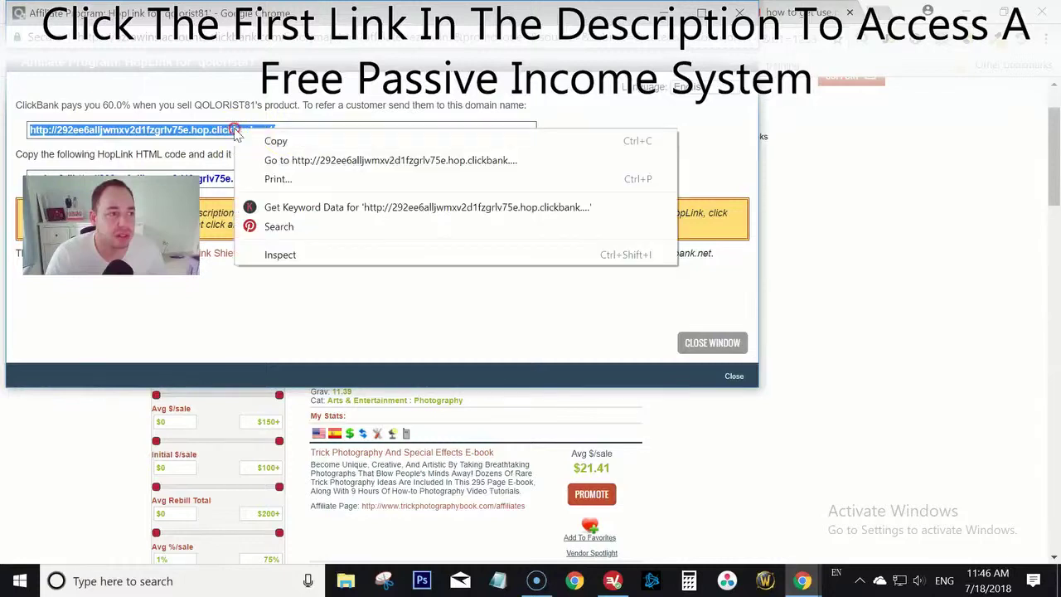
click(306, 146)
key(Escape)
key(ctrl+t)
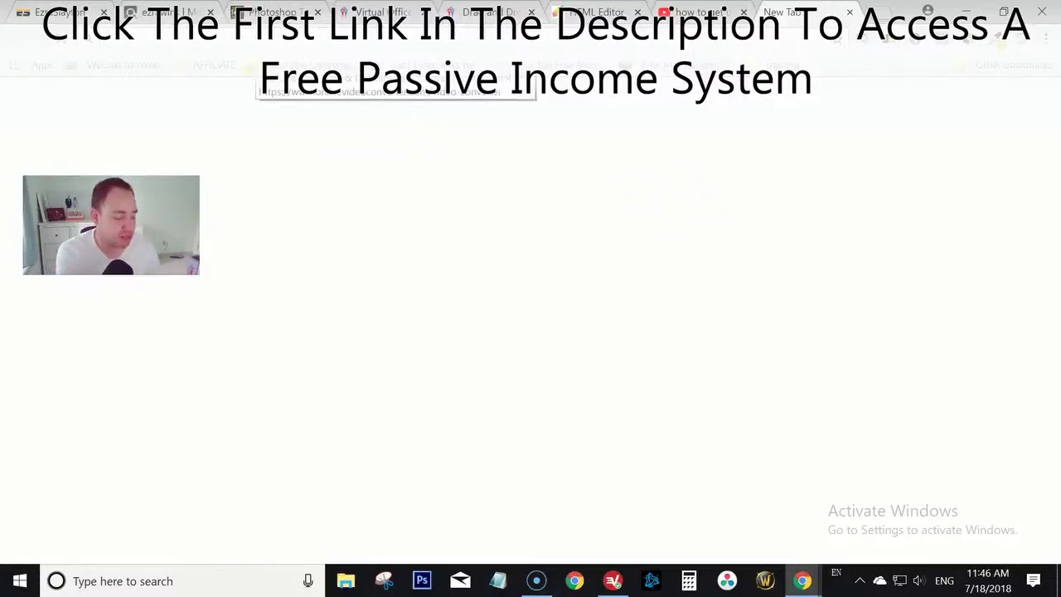
Go to clickmagick.com, log in, and start a new link from the Links list
text(clic)
key(Return)
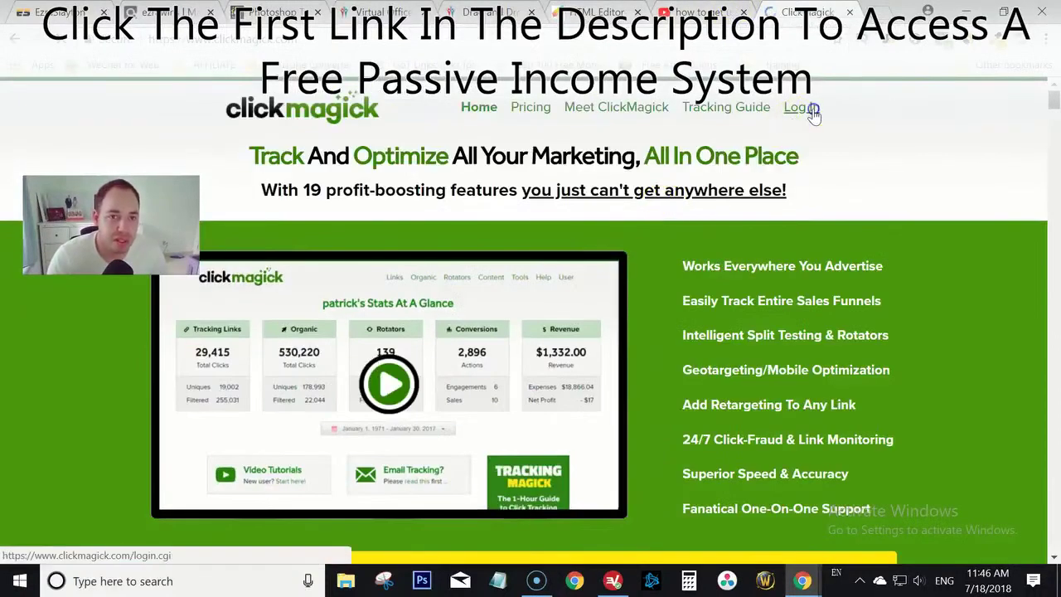
click(802, 108)
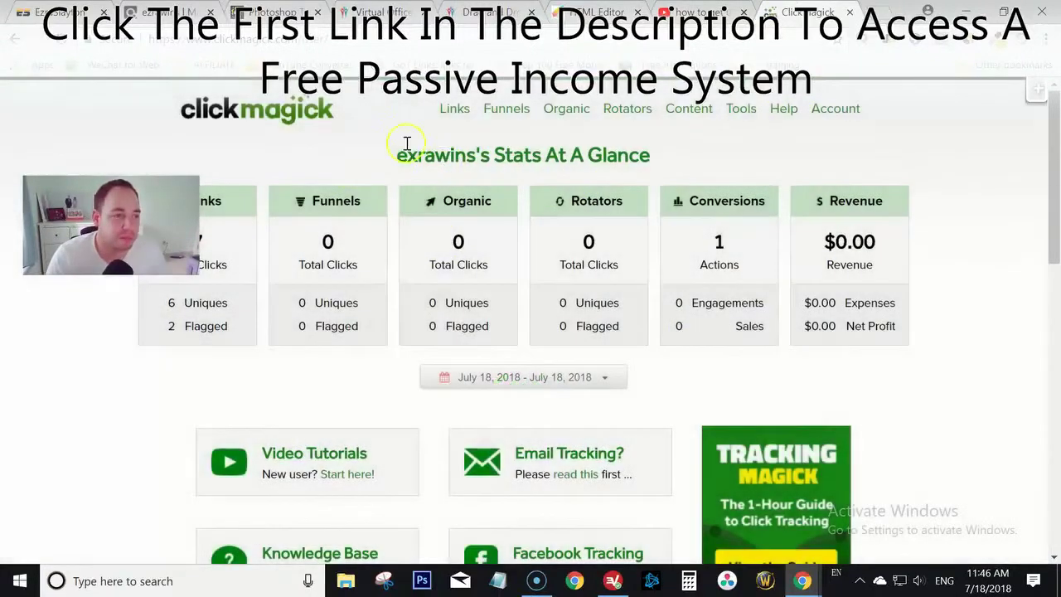
click(452, 107)
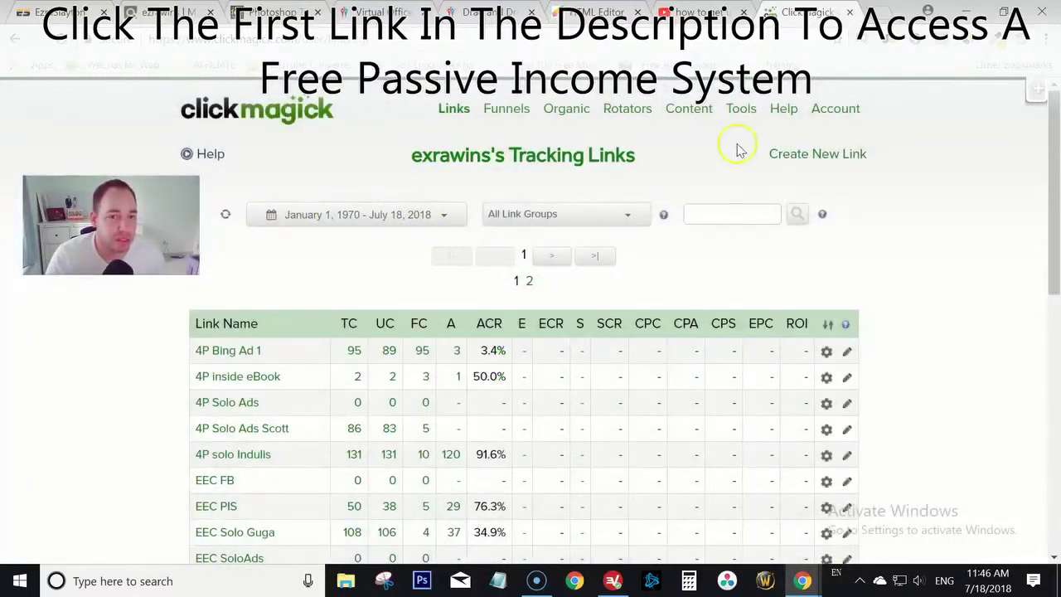
click(800, 155)
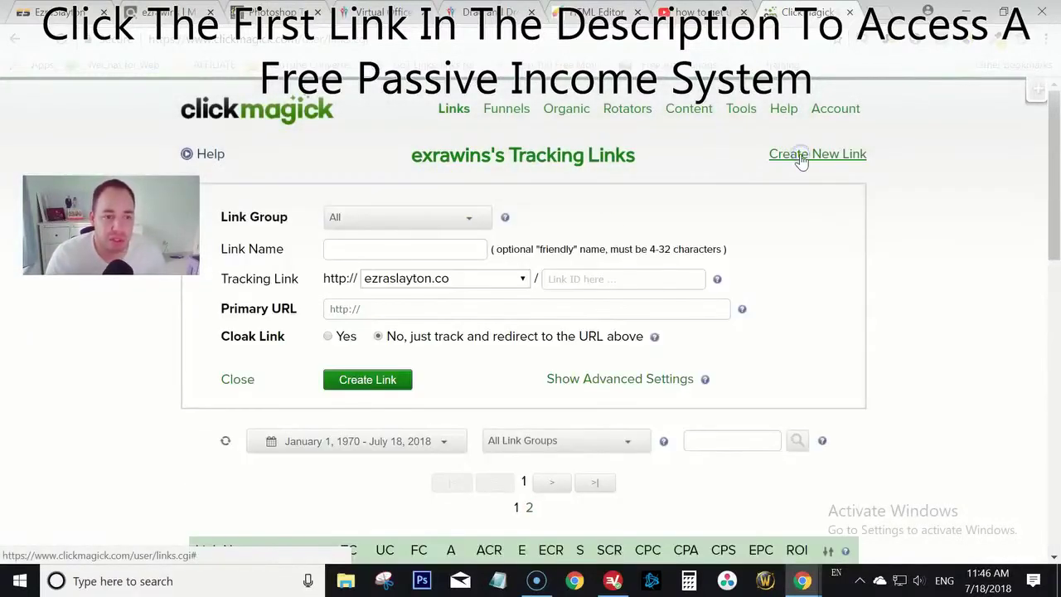
Create the 'Photoshop Offer' link with ID psett and the pasted HopLink as Primary URL
click(395, 315)
key(ctrl+a)
key(BackSpace)
key(ctrl+v)
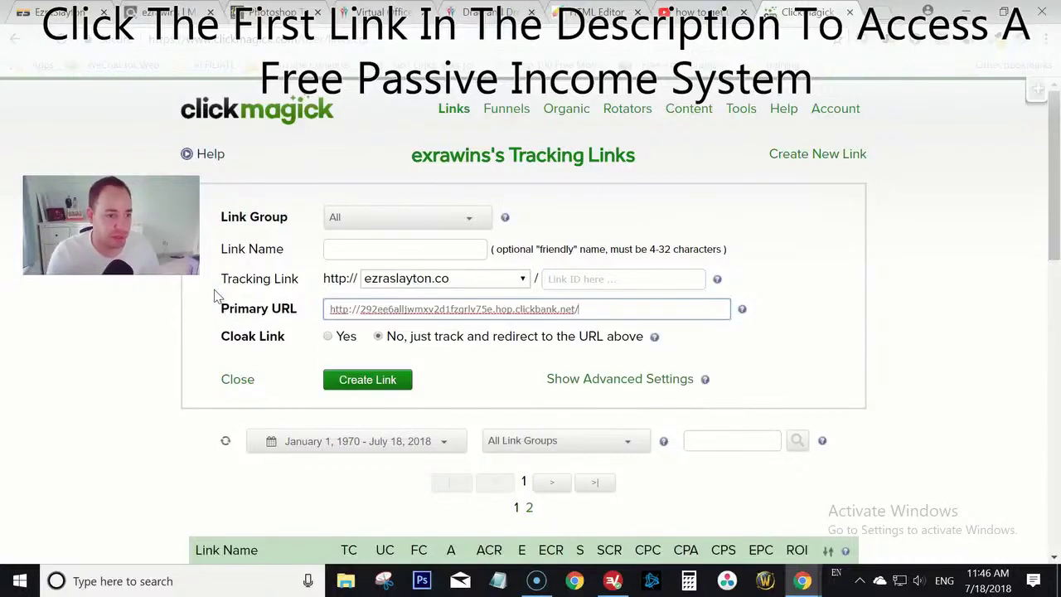
click(412, 251)
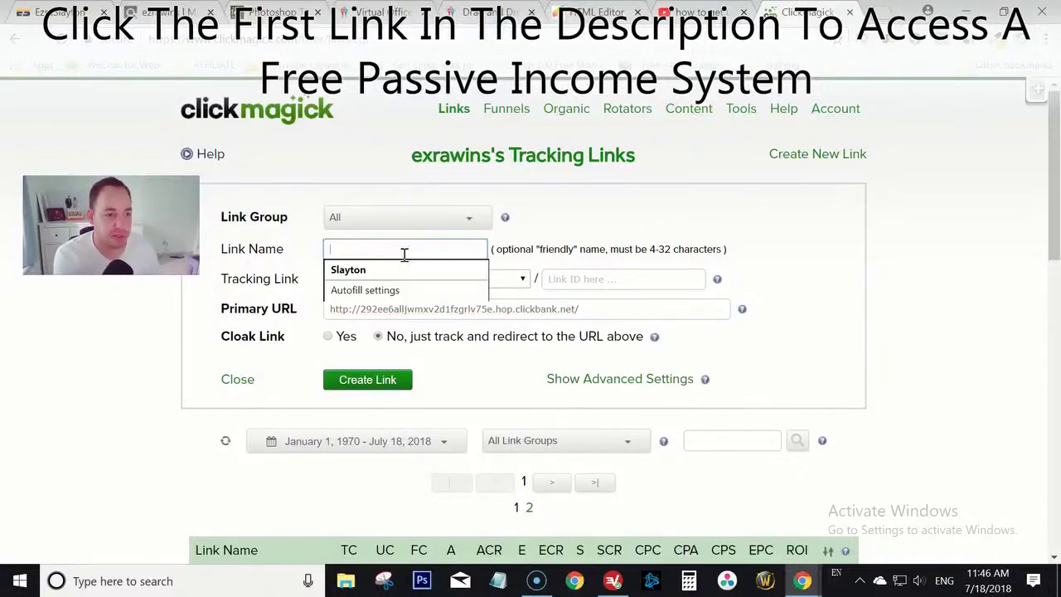
text(Photoshop Offer)
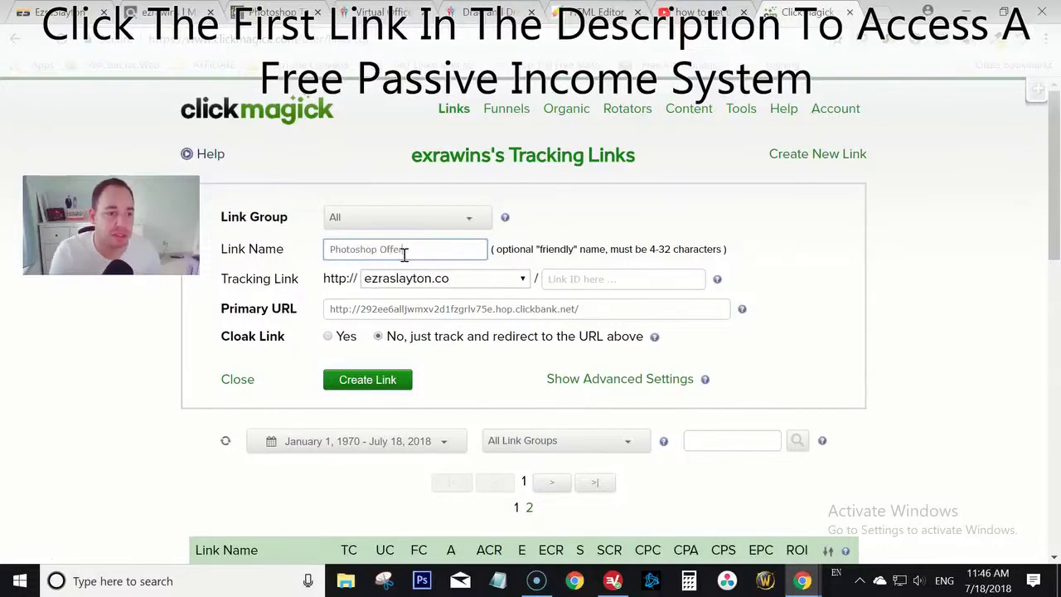
click(569, 279)
text(p)
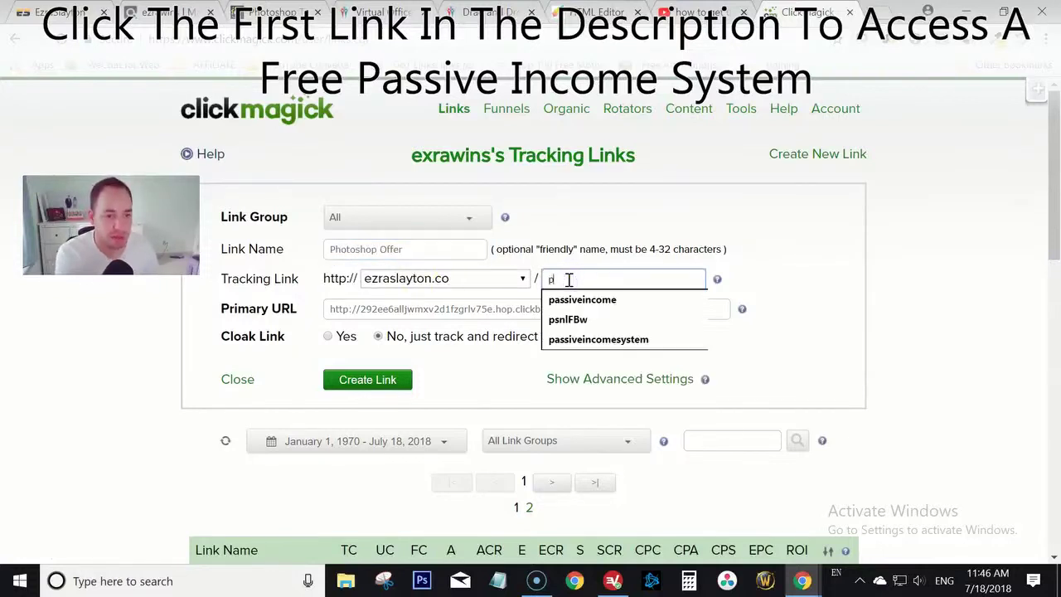
text(se)
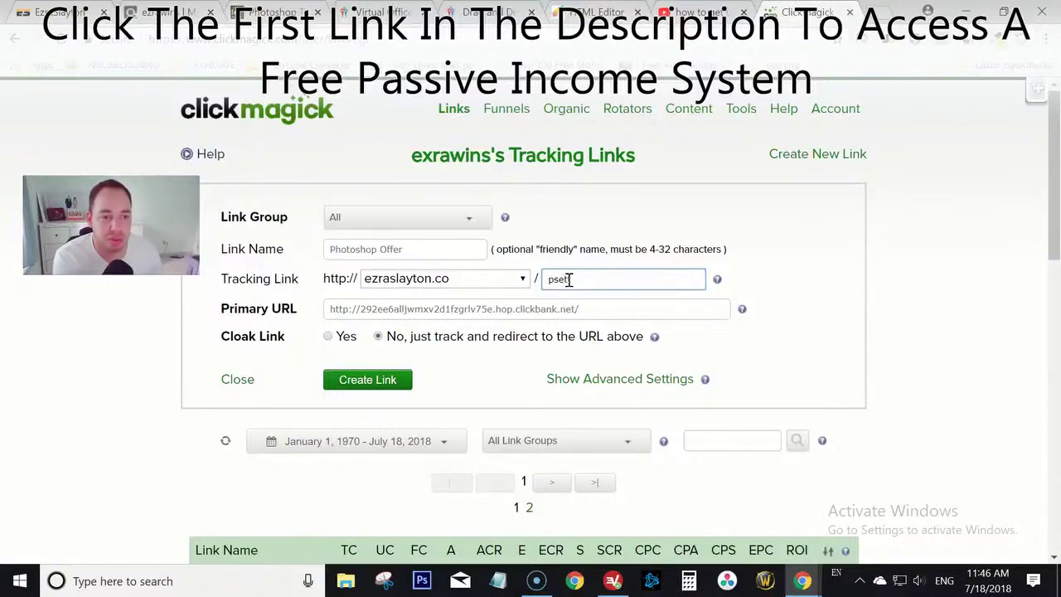
text(tt)
click(397, 383)
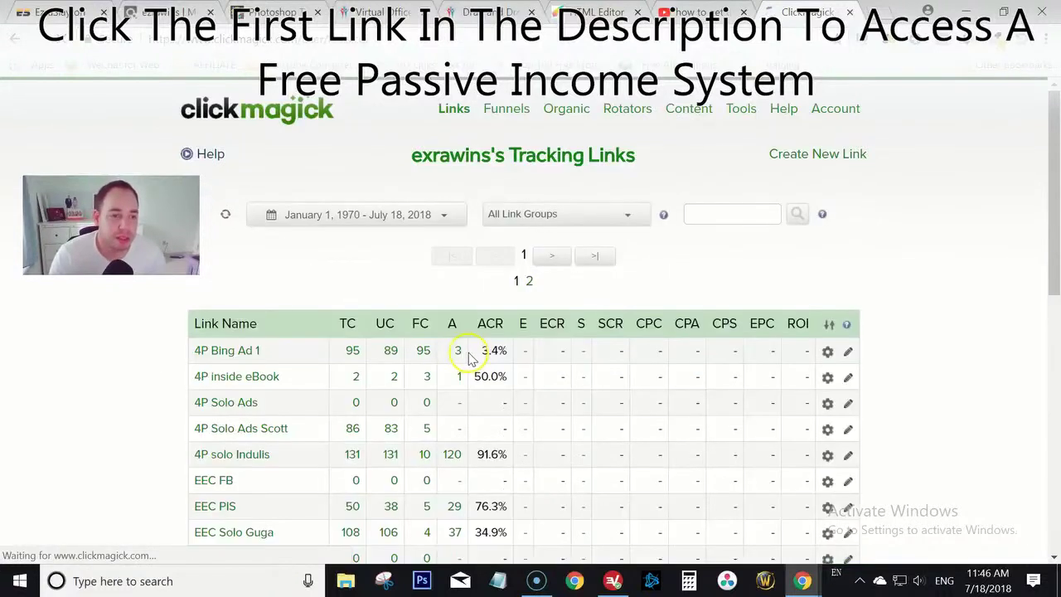
Open Photoshop Offer's details to view its /psett tracking URL, then return to ClickBank
scroll(157, 419, down, 5)
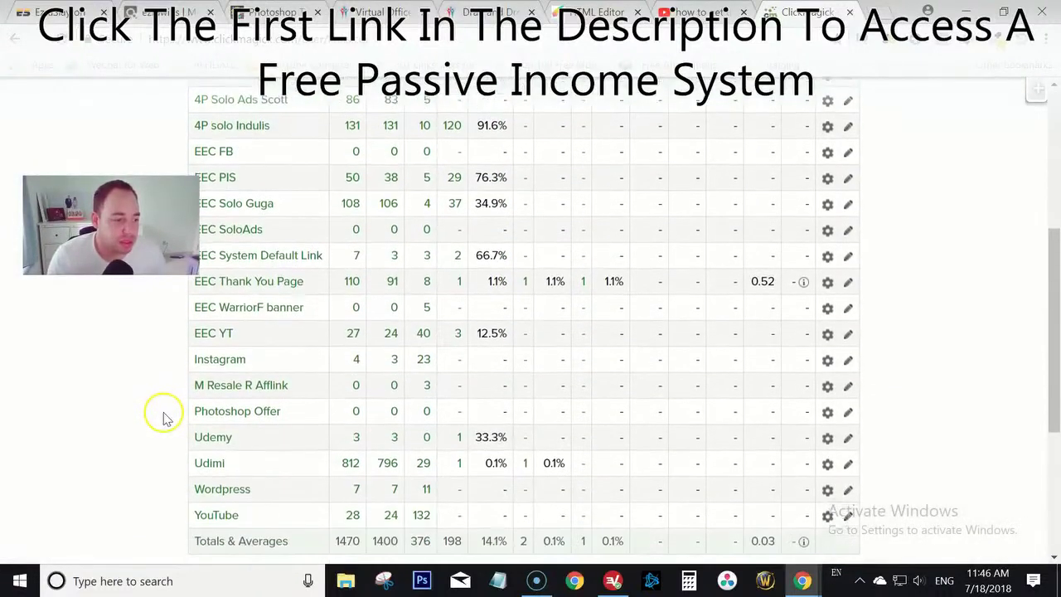
scroll(162, 418, down, 1)
click(249, 326)
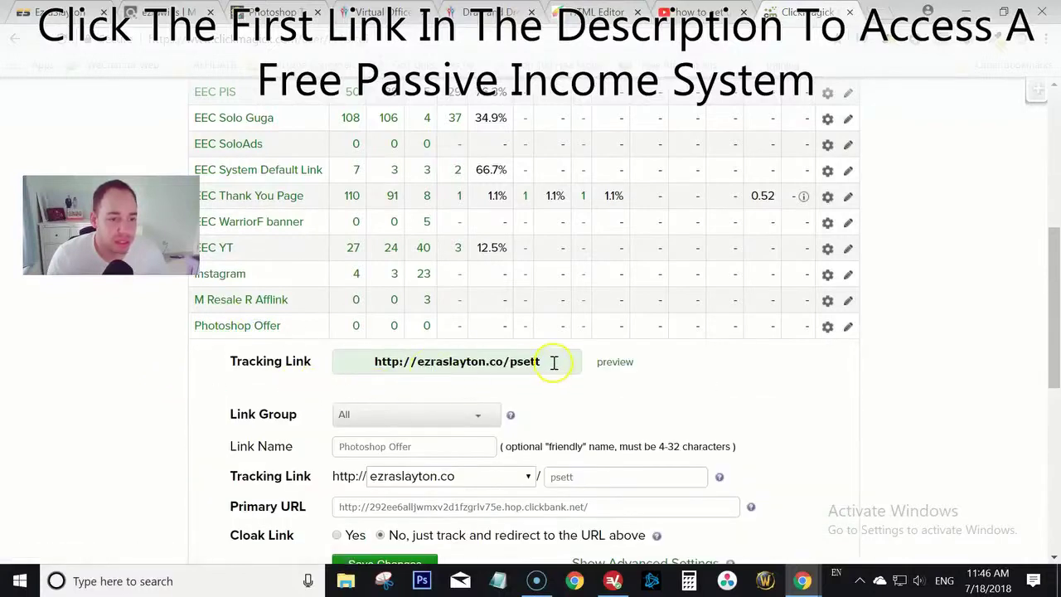
click(553, 362)
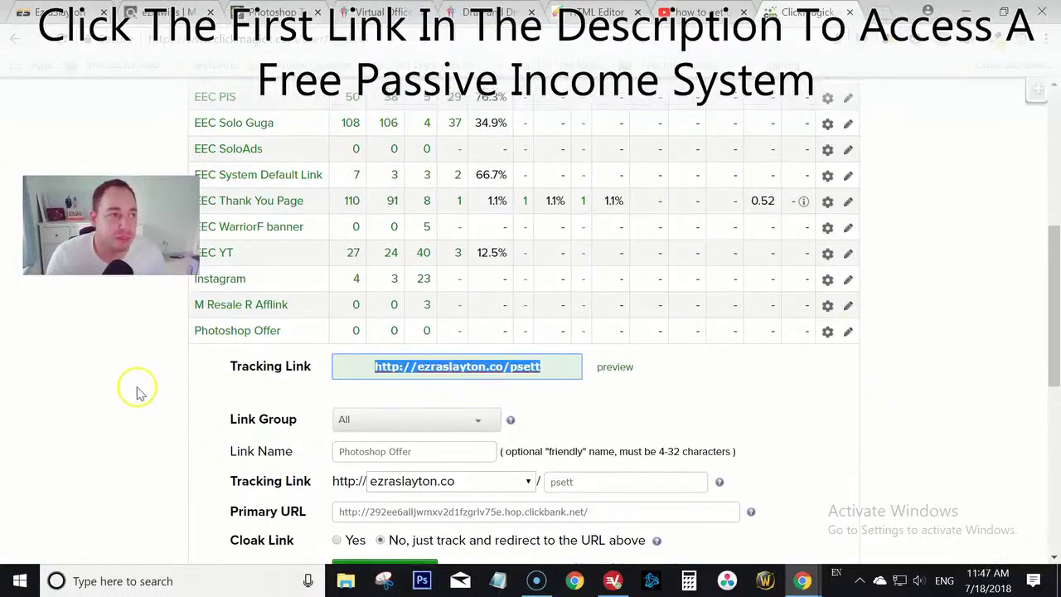
scroll(135, 387, up, 1)
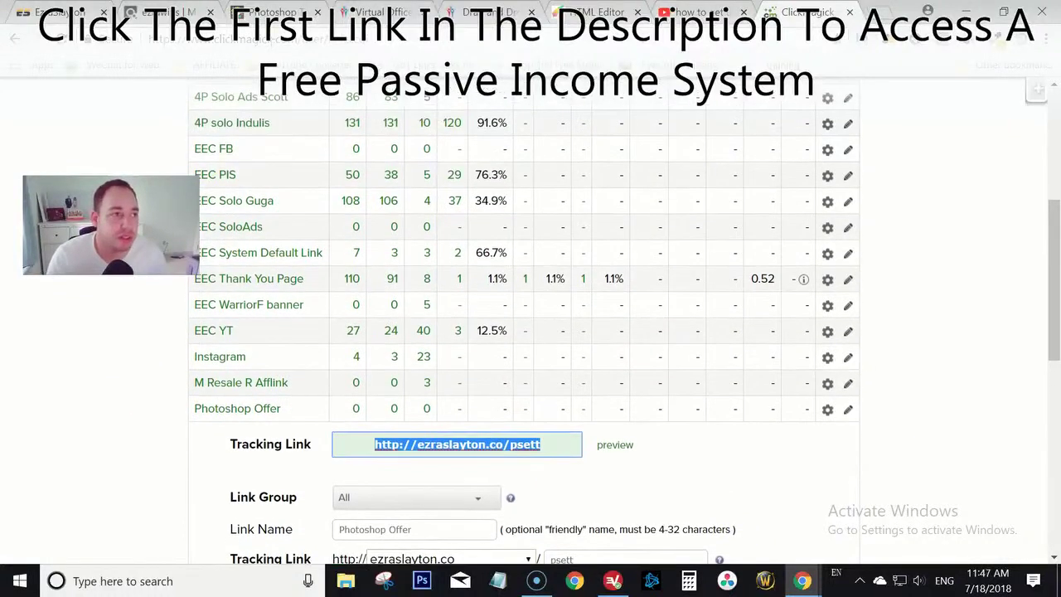
click(273, 12)
click(166, 11)
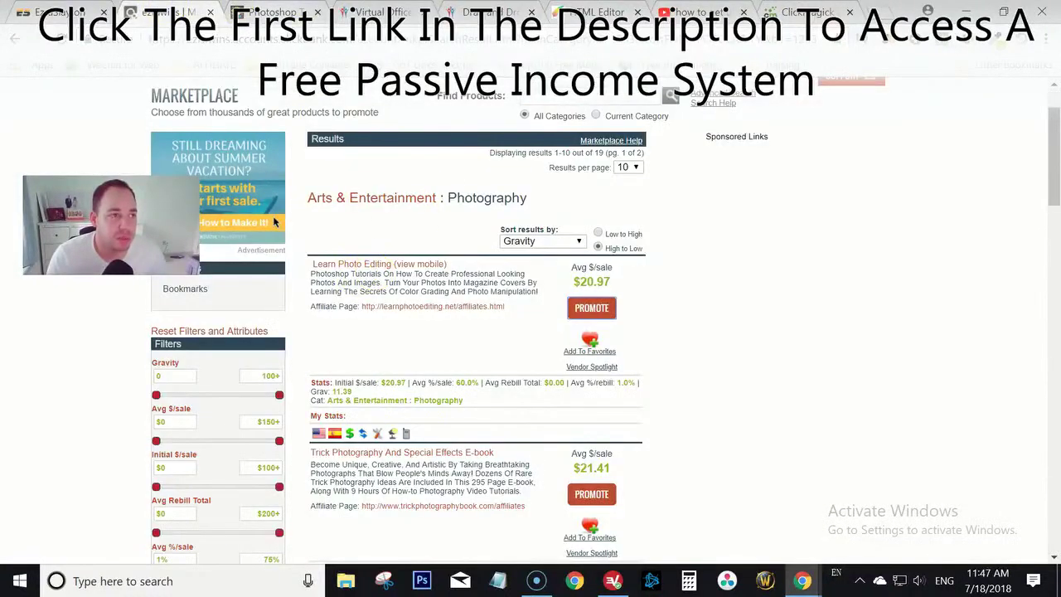
Look over the 36 Professional Photoshop Tutorials sales page, then go to the Builderall dashboard
click(274, 12)
scroll(734, 249, down, 4)
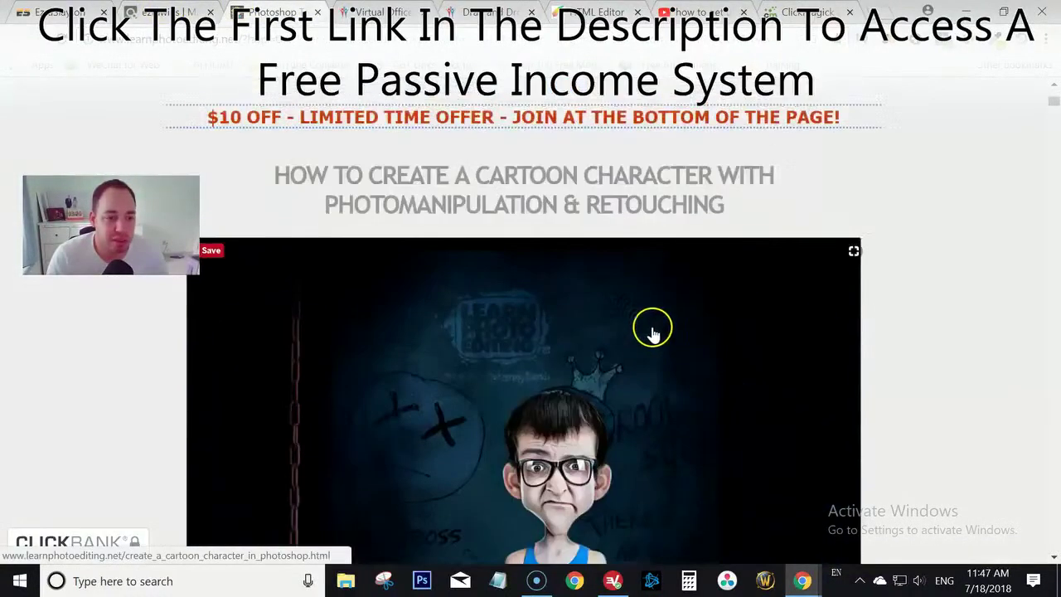
scroll(652, 331, up, 6)
scroll(635, 267, down, 2)
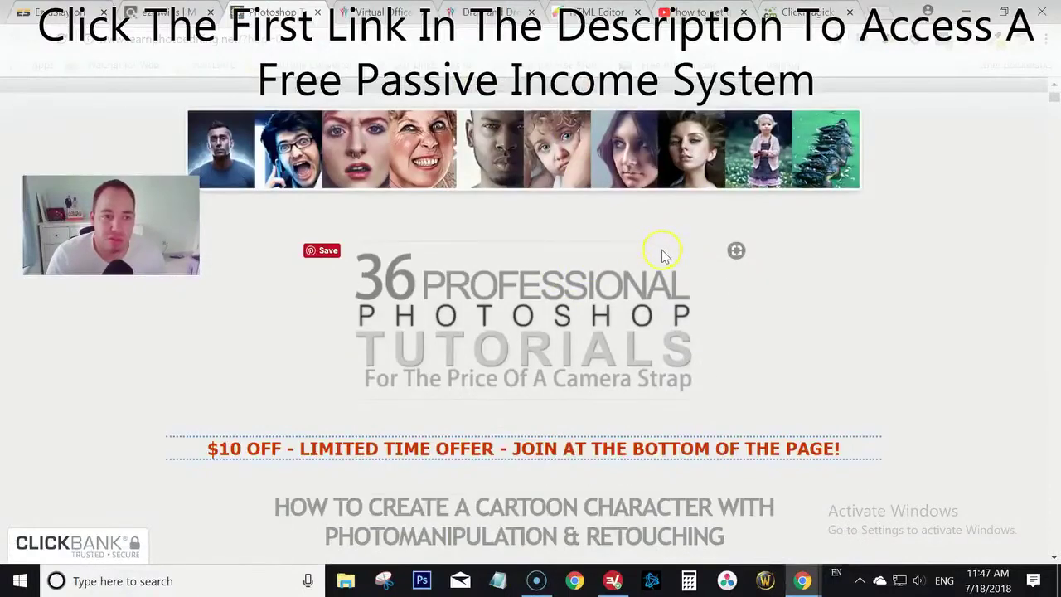
scroll(655, 261, down, 8)
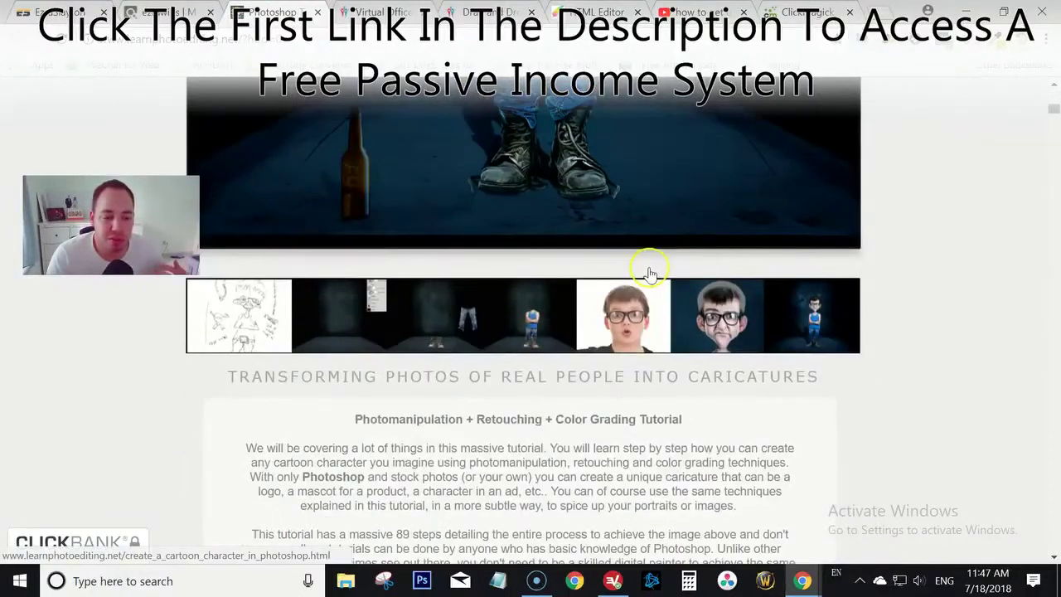
scroll(650, 282, up, 9)
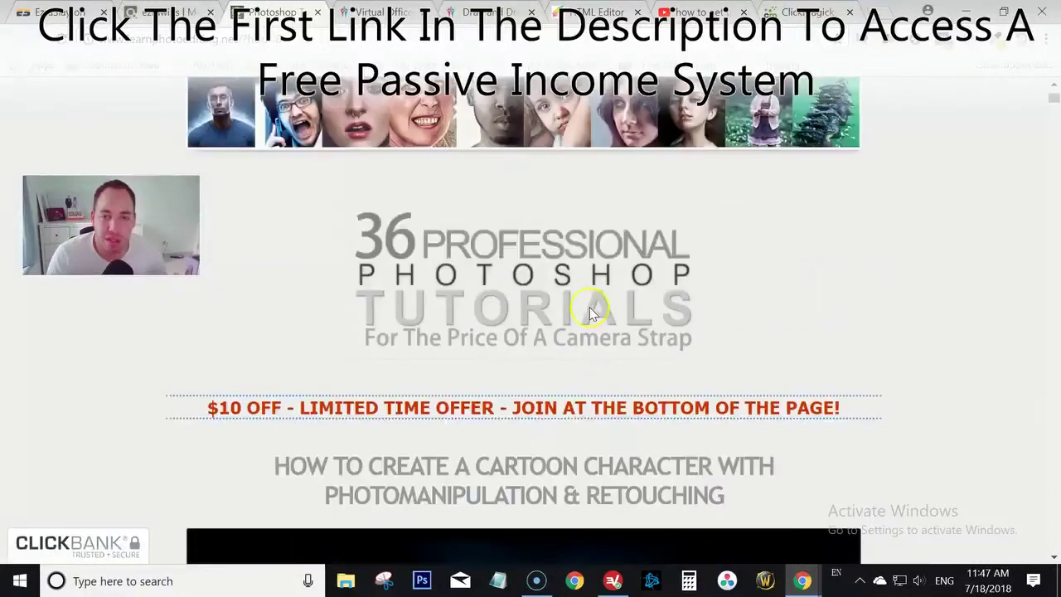
scroll(591, 310, up, 3)
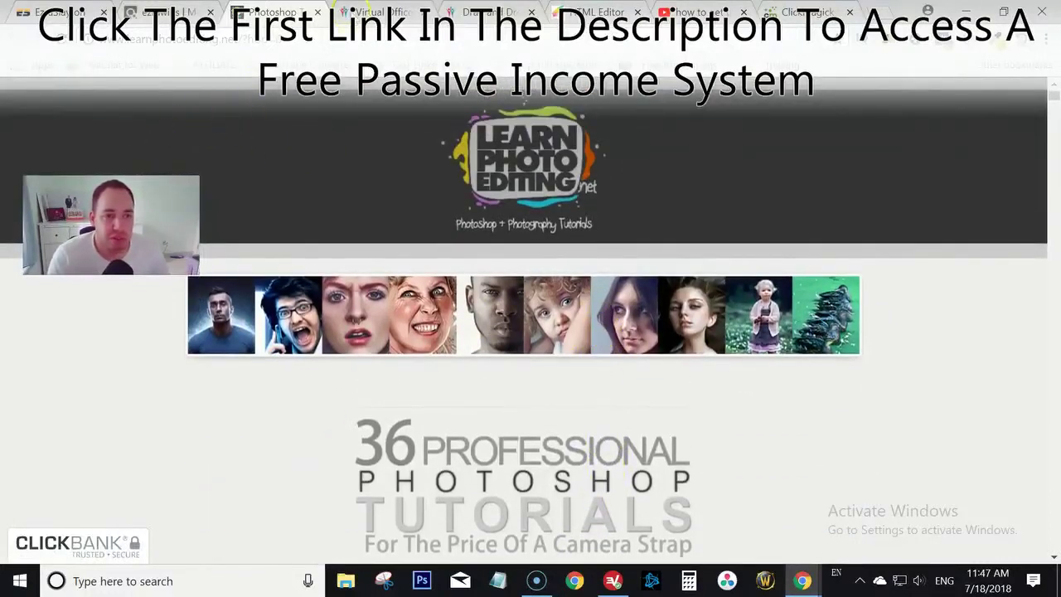
click(355, 13)
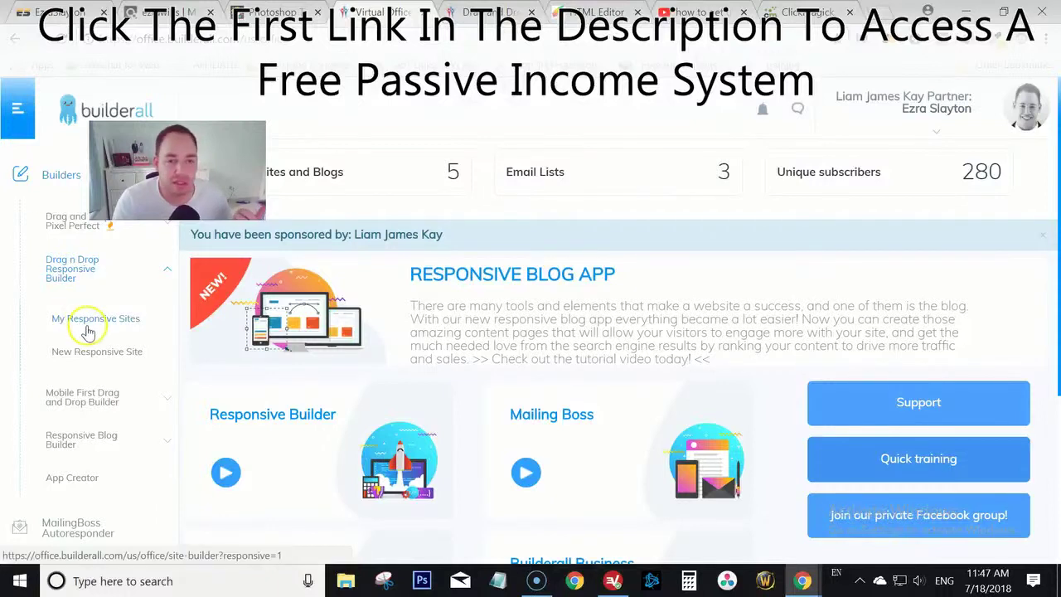
Scroll the Builderall dashboard sidebar down to the Drag n Drop Responsive Builder
scroll(96, 328, down, 1)
scroll(96, 329, down, 1)
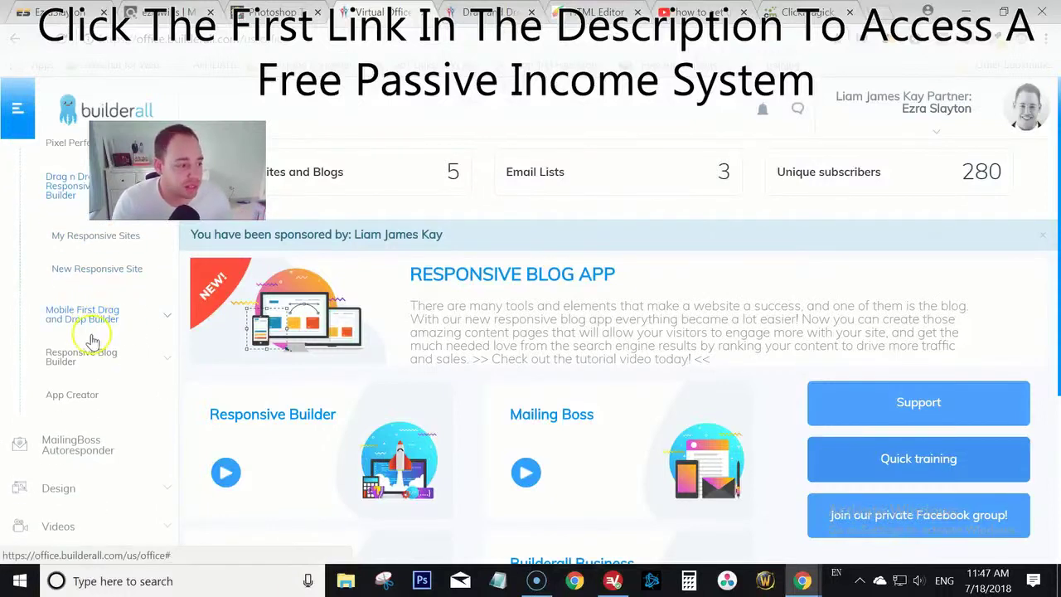
scroll(93, 334, down, 2)
scroll(93, 338, down, 3)
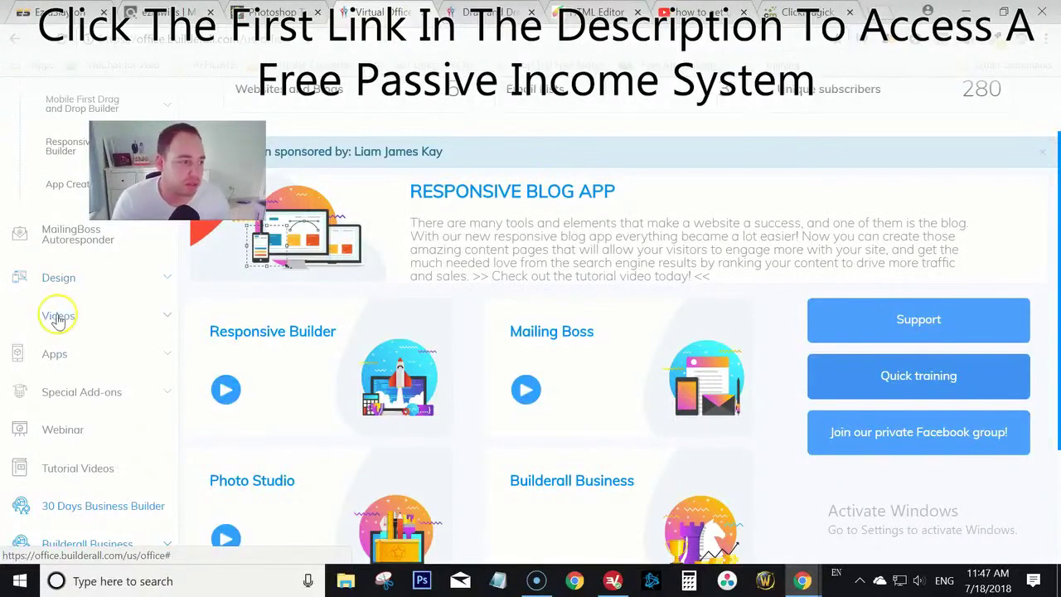
scroll(84, 377, down, 3)
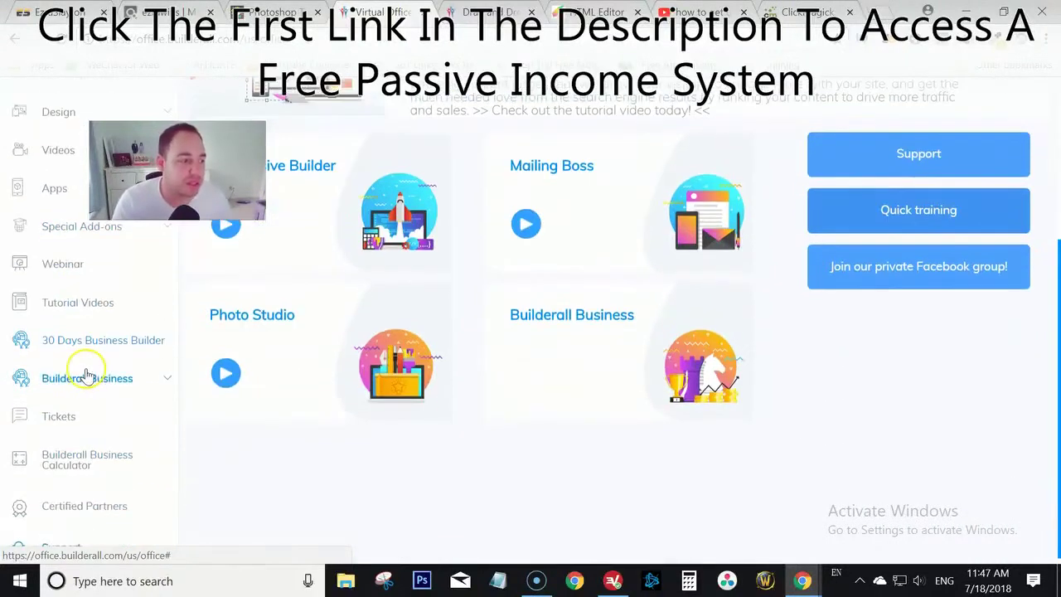
scroll(90, 377, up, 5)
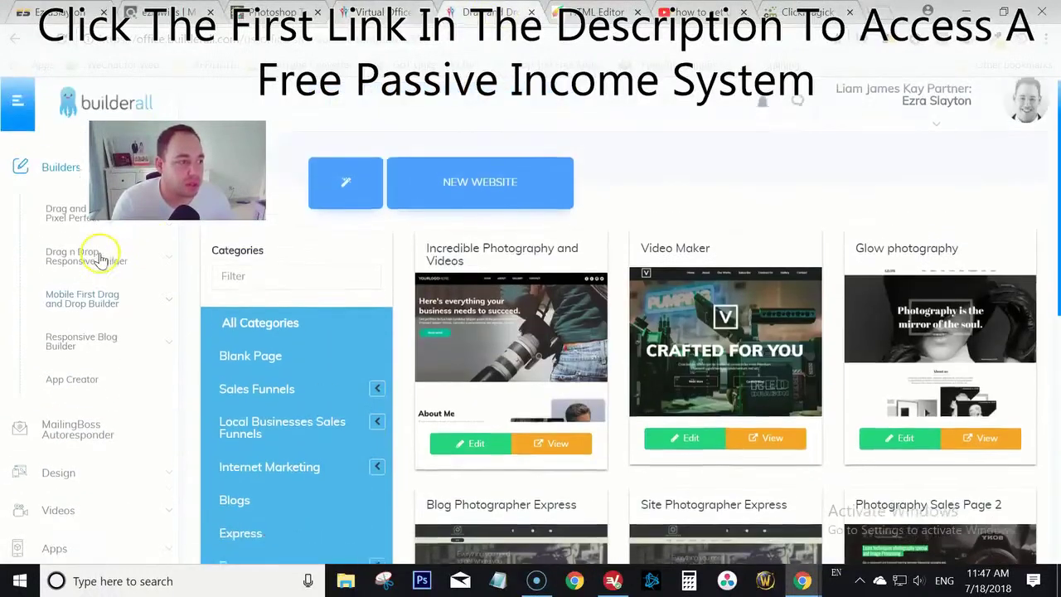
Browse the photography templates and view the Photography Sales Page 2 template in the editor
click(74, 259)
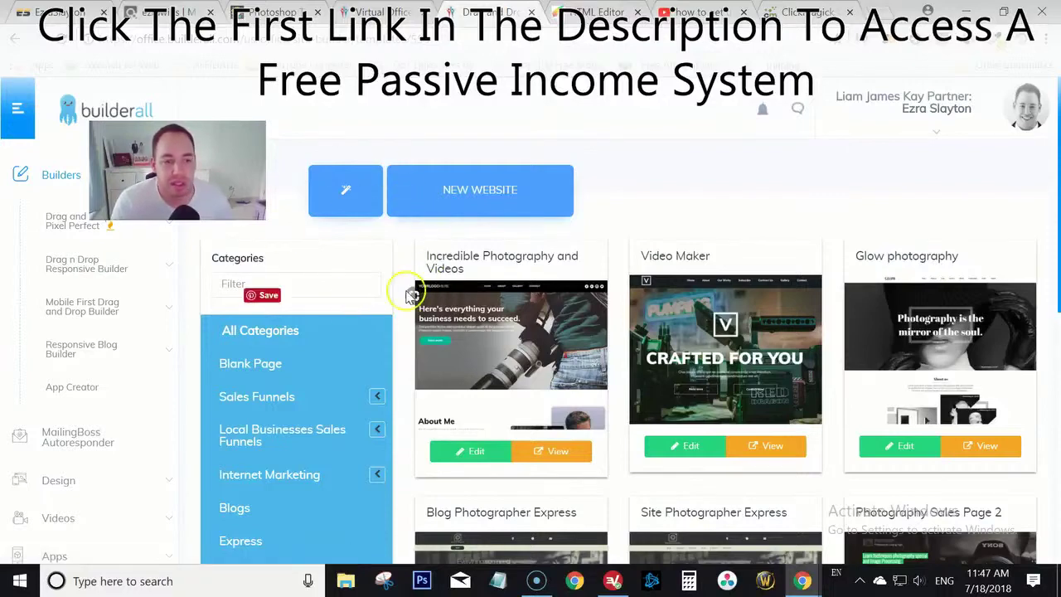
scroll(580, 273, down, 3)
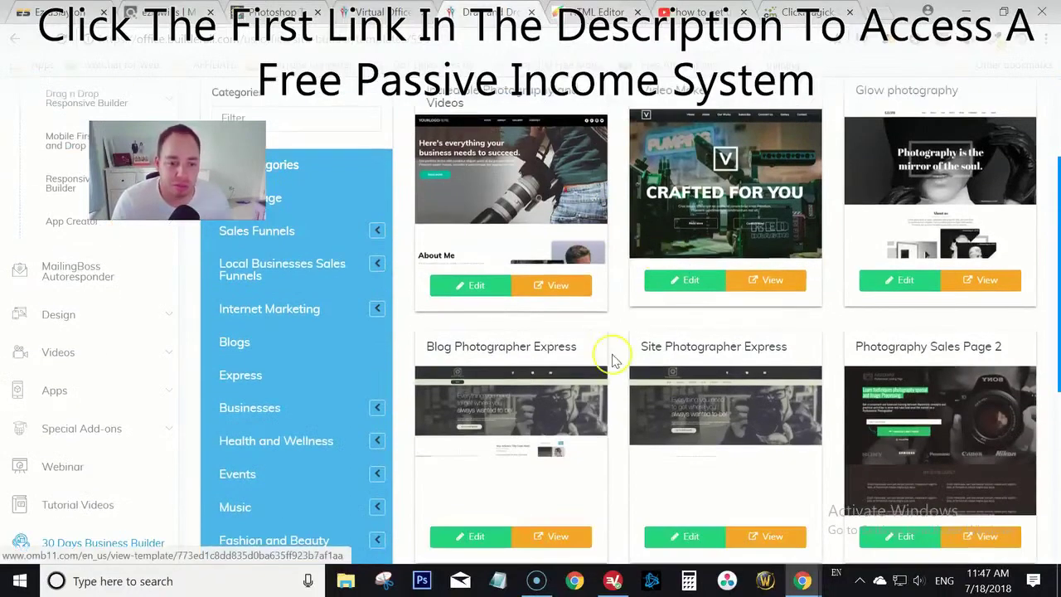
scroll(743, 331, down, 1)
scroll(769, 351, up, 2)
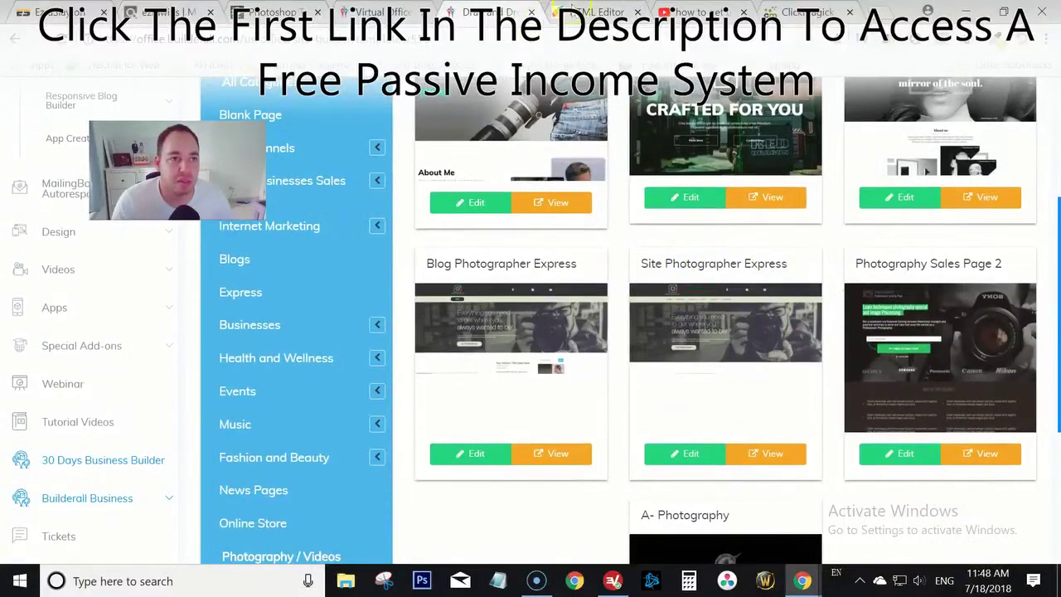
click(573, 10)
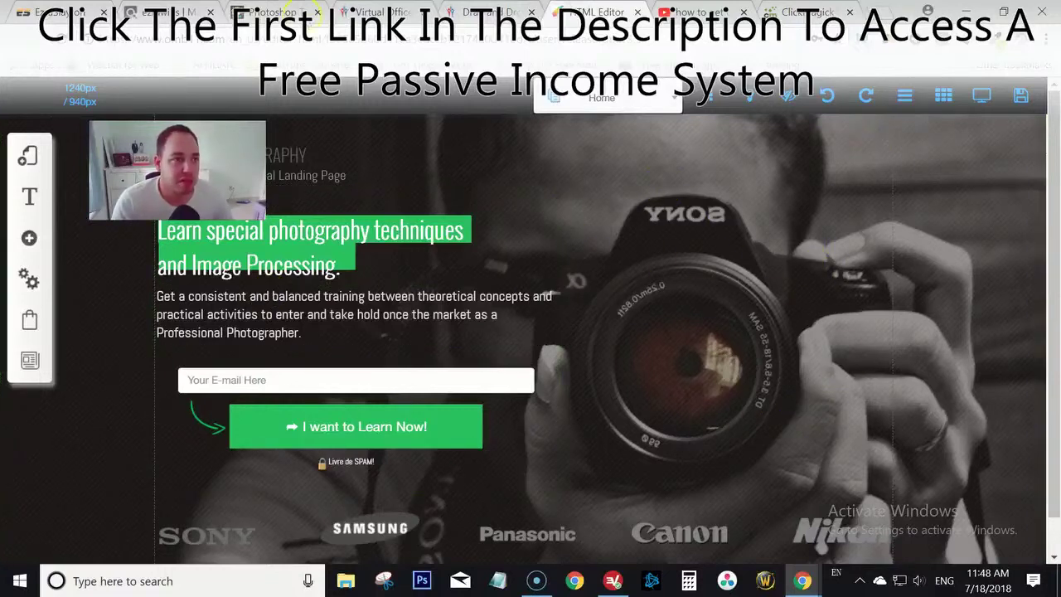
Look over the Learn Photo Editing sales page again
click(273, 12)
scroll(579, 273, down, 2)
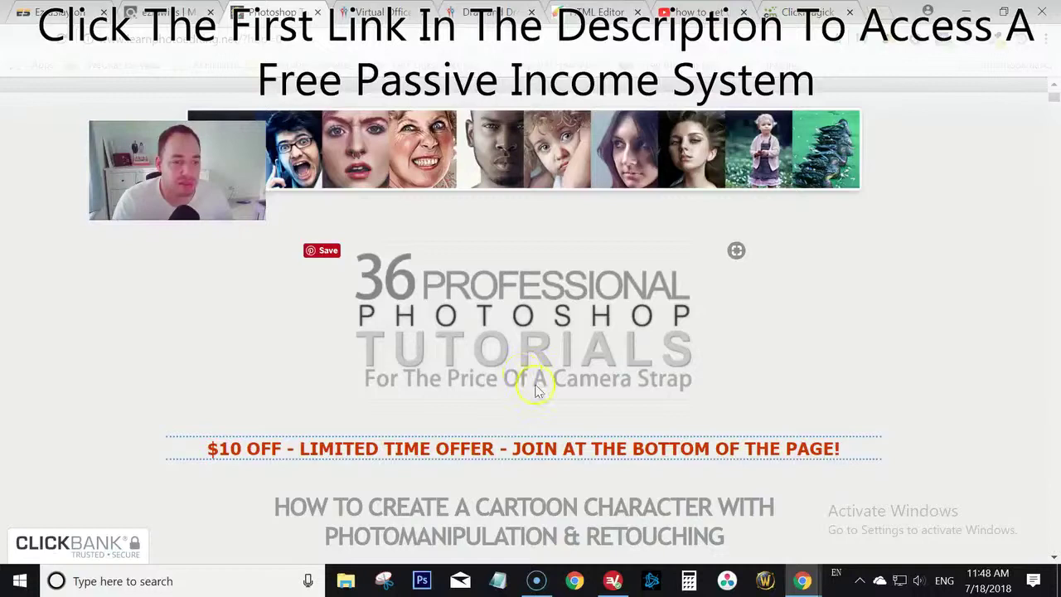
scroll(580, 398, down, 1)
scroll(575, 391, up, 3)
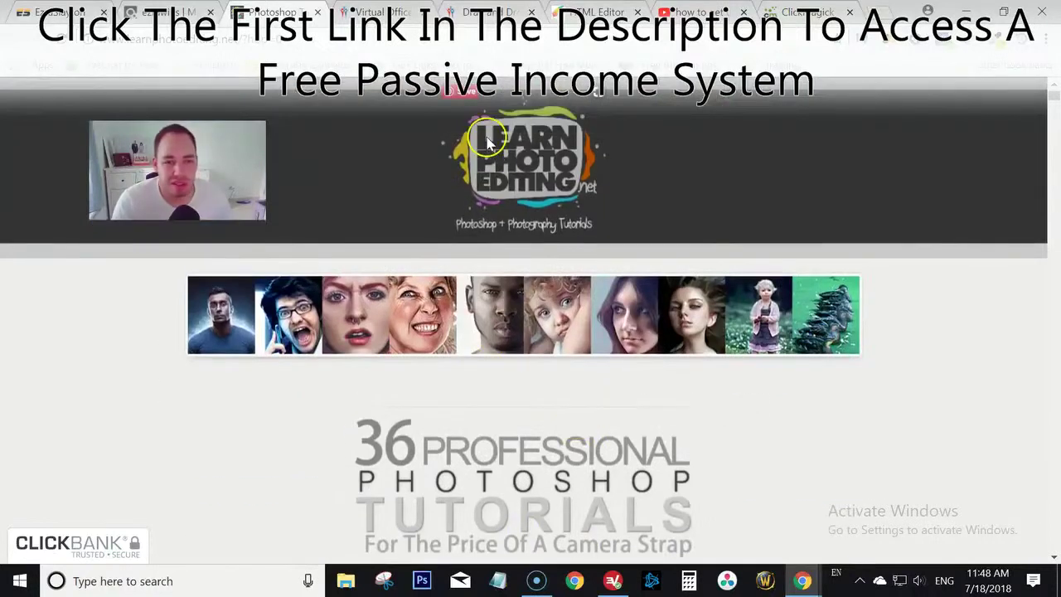
Browse the Learn Photo Editing tutorials, then return to the ClickBank Photography results
scroll(486, 379, down, 2)
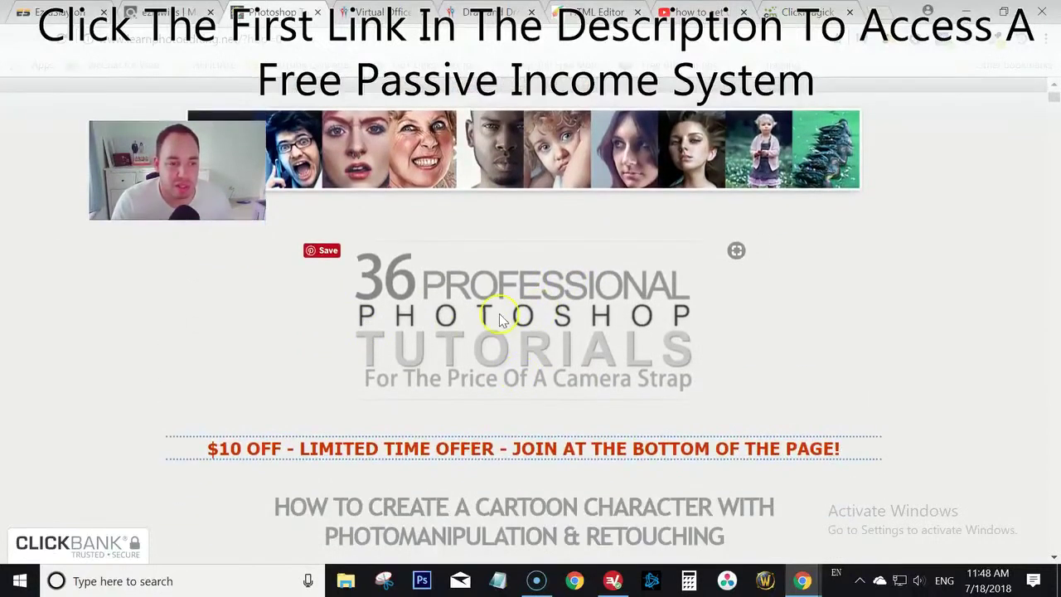
right_click(500, 319)
click(125, 328)
scroll(154, 379, down, 10)
scroll(235, 397, down, 20)
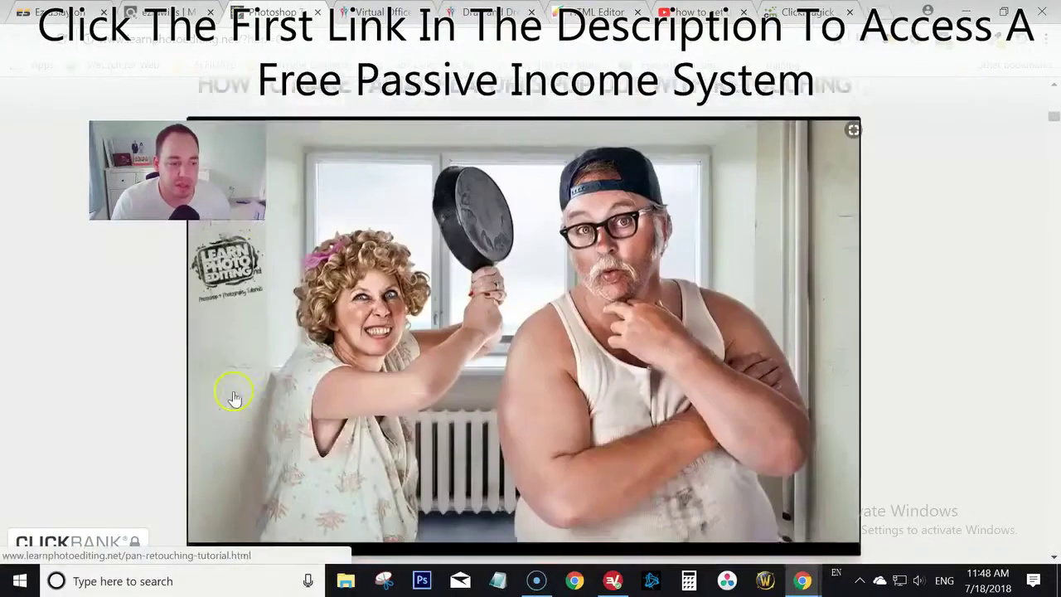
scroll(237, 398, down, 10)
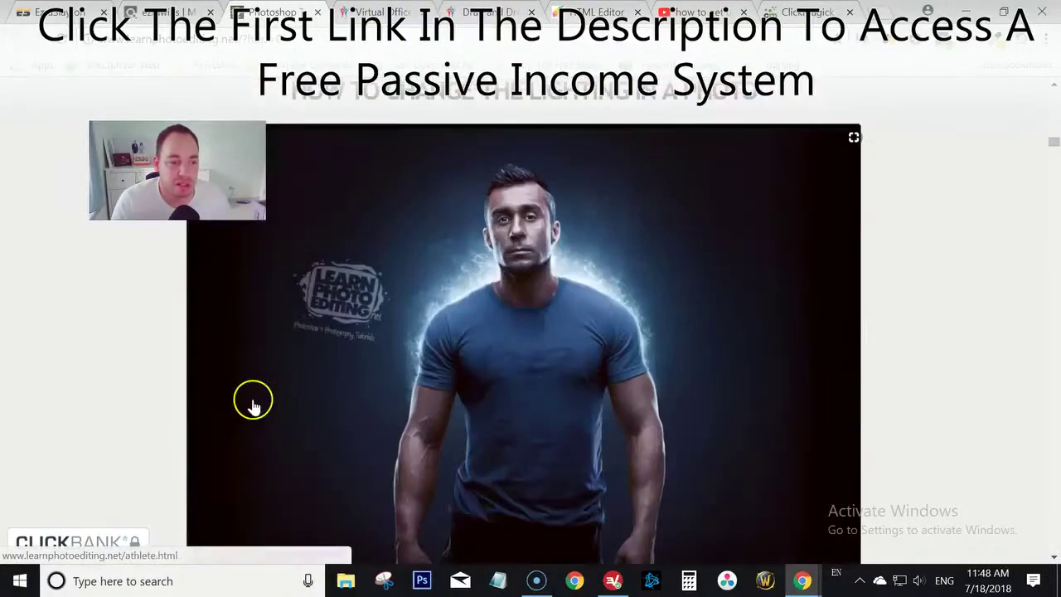
scroll(257, 412, up, 6)
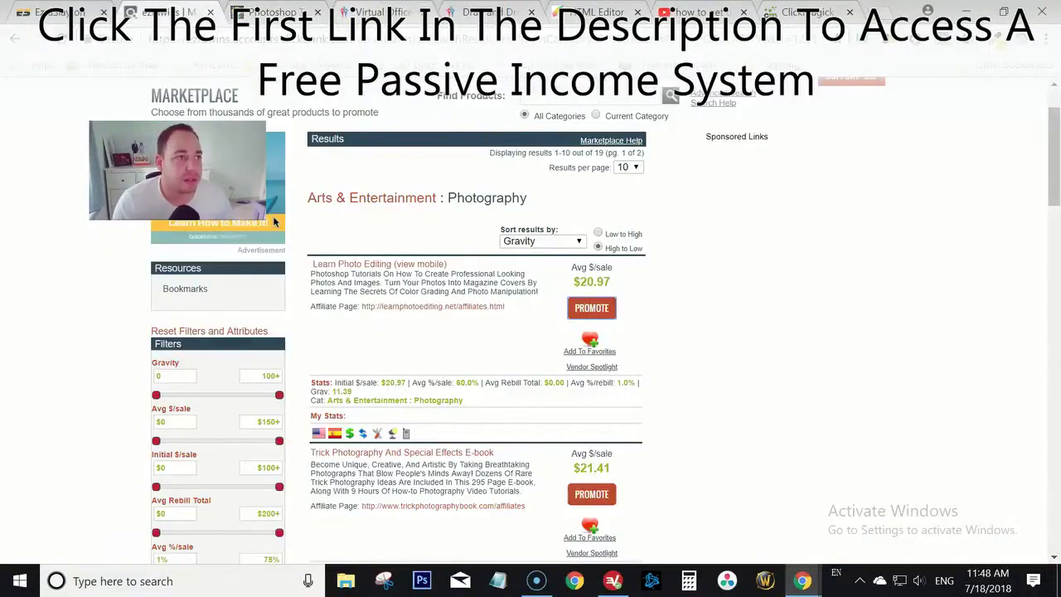
click(250, 10)
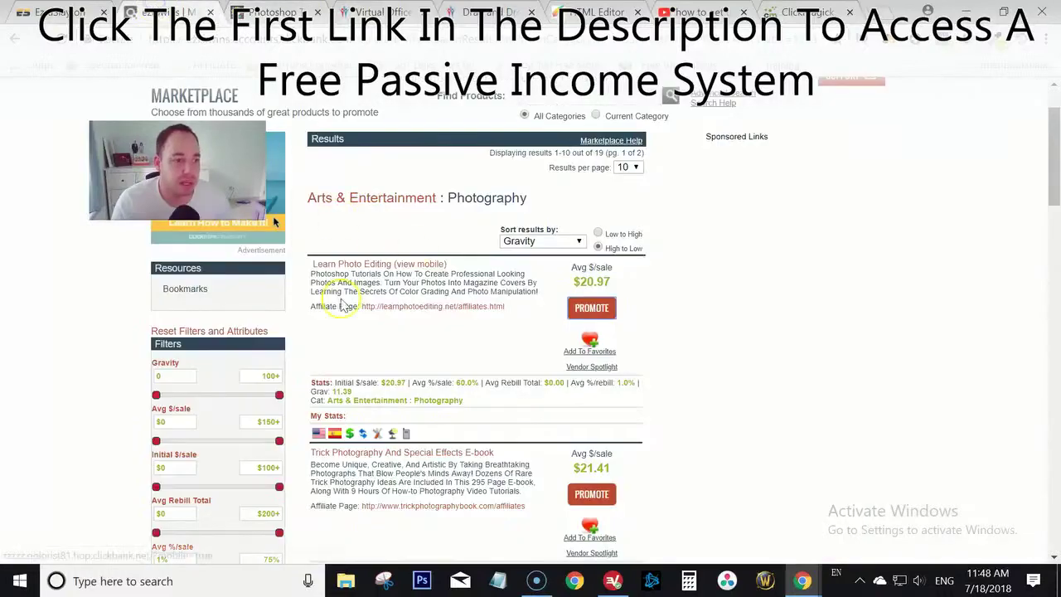
Open the Learn Photo Editing affiliate page in a new tab and browse its promo banners
right_click(408, 311)
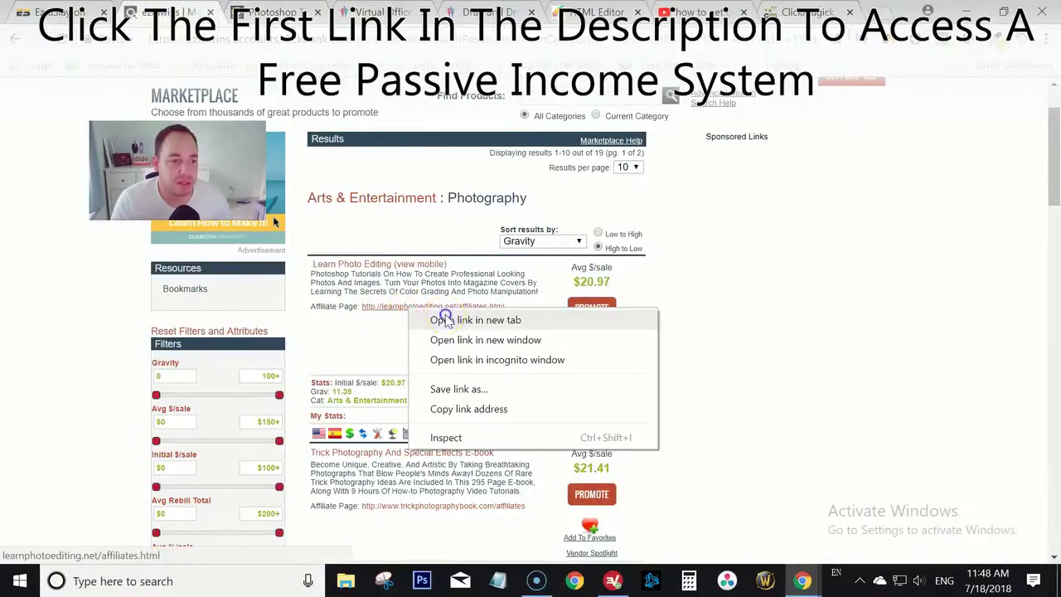
click(443, 318)
key(ctrl+Tab)
scroll(514, 307, down, 15)
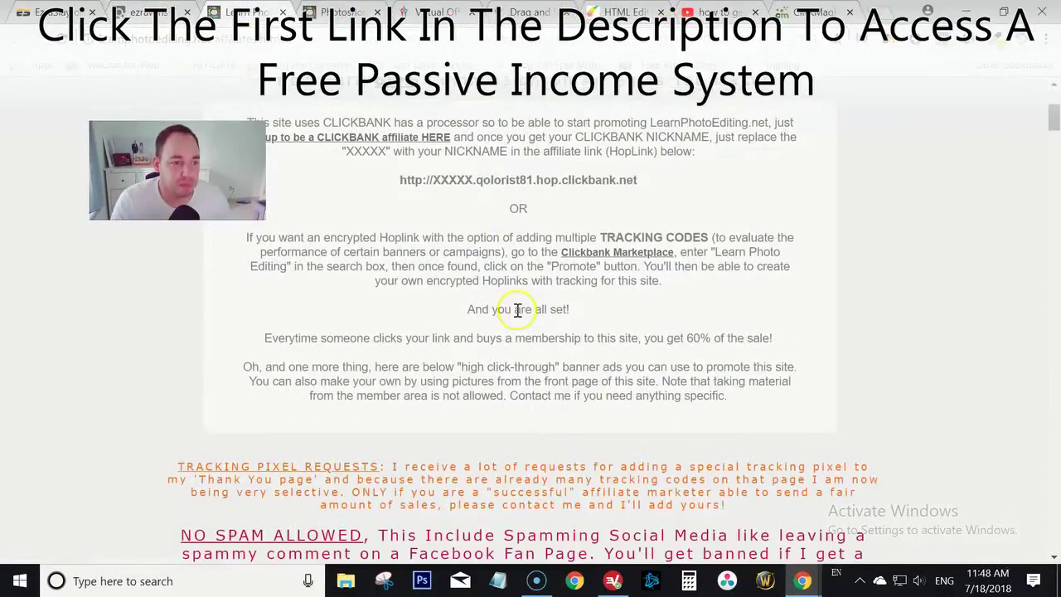
scroll(544, 344, down, 9)
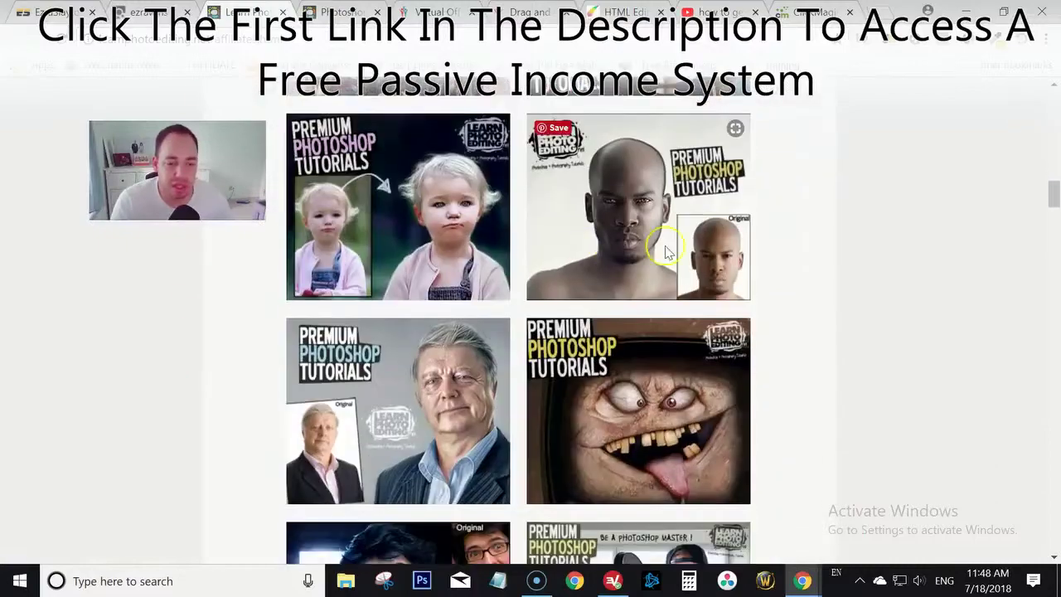
scroll(615, 301, down, 10)
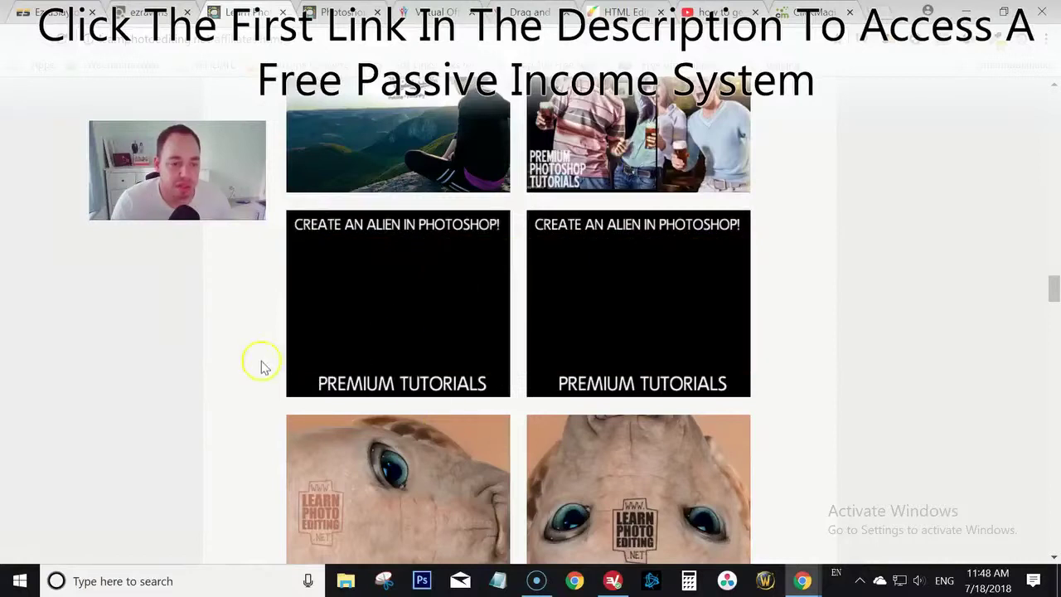
Inspect the alien tutorial banner, then go back to the Builderall template gallery
right_click(357, 290)
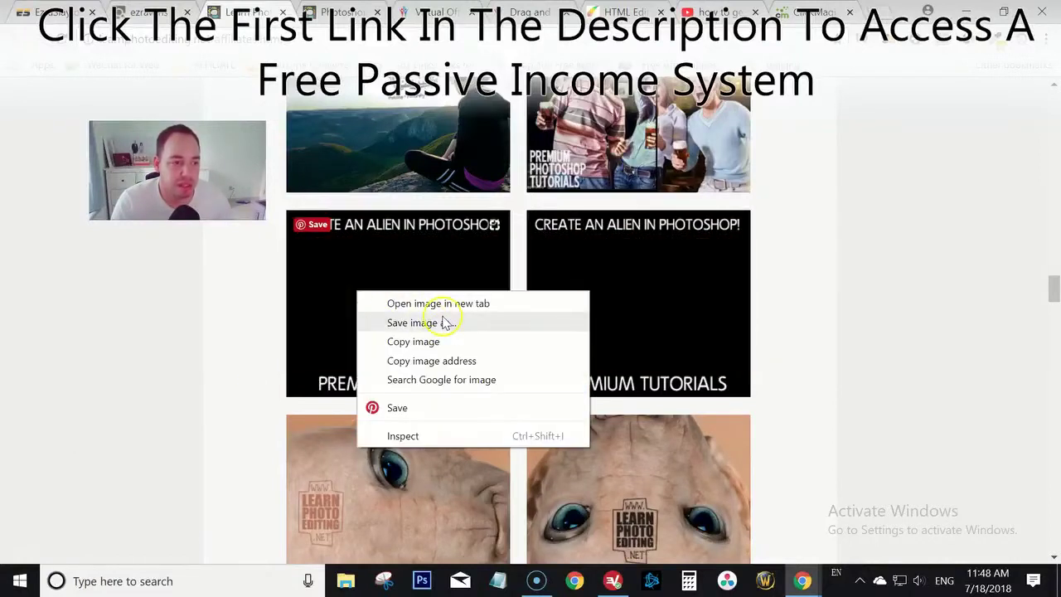
click(113, 354)
key(ctrl+6)
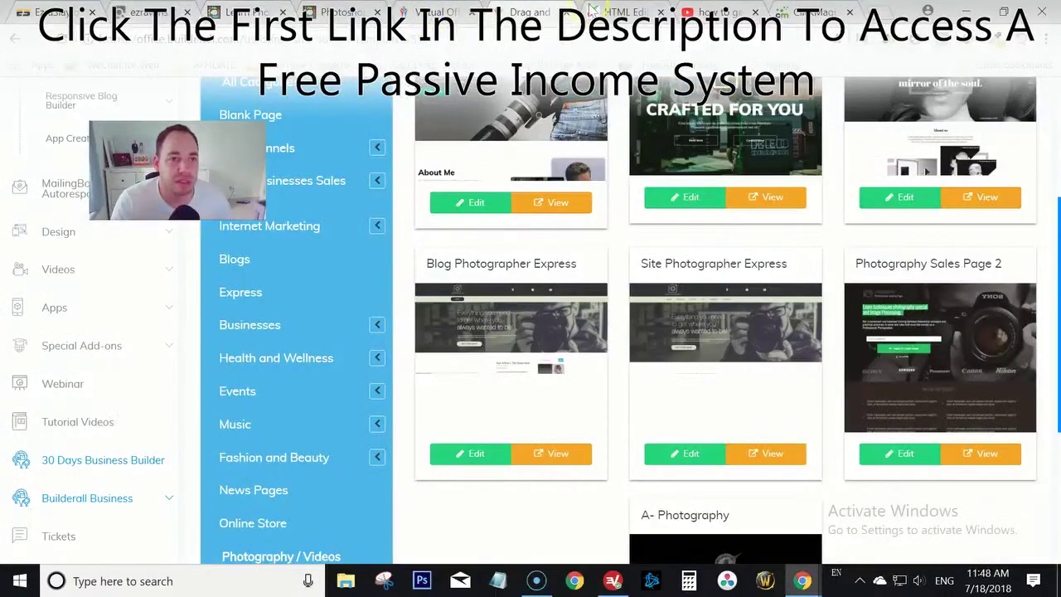
On the landing page, redo the image edits to restore the alien banner in place of the sunset image
click(593, 10)
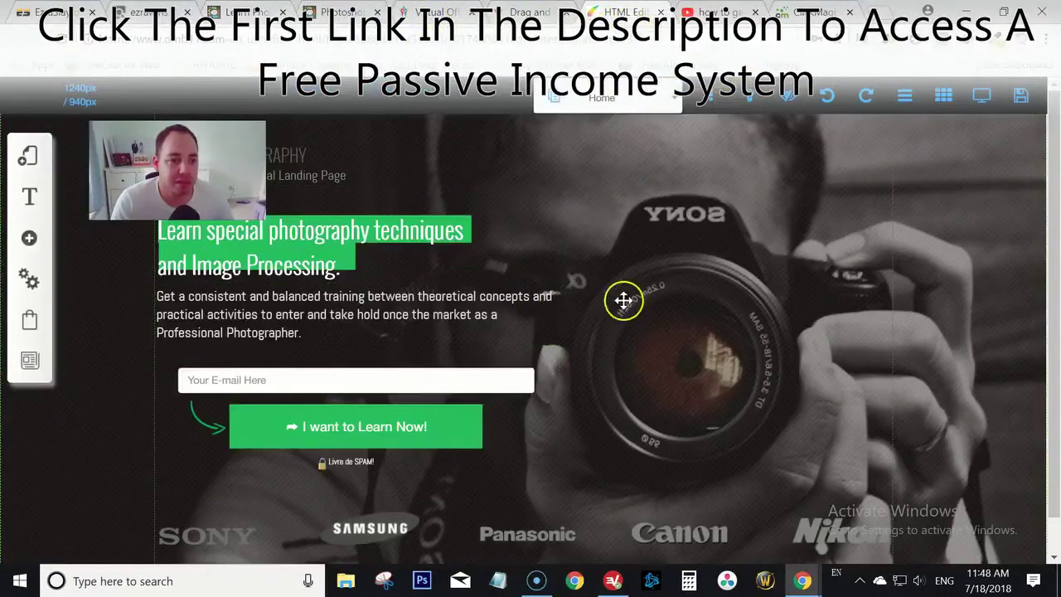
click(864, 100)
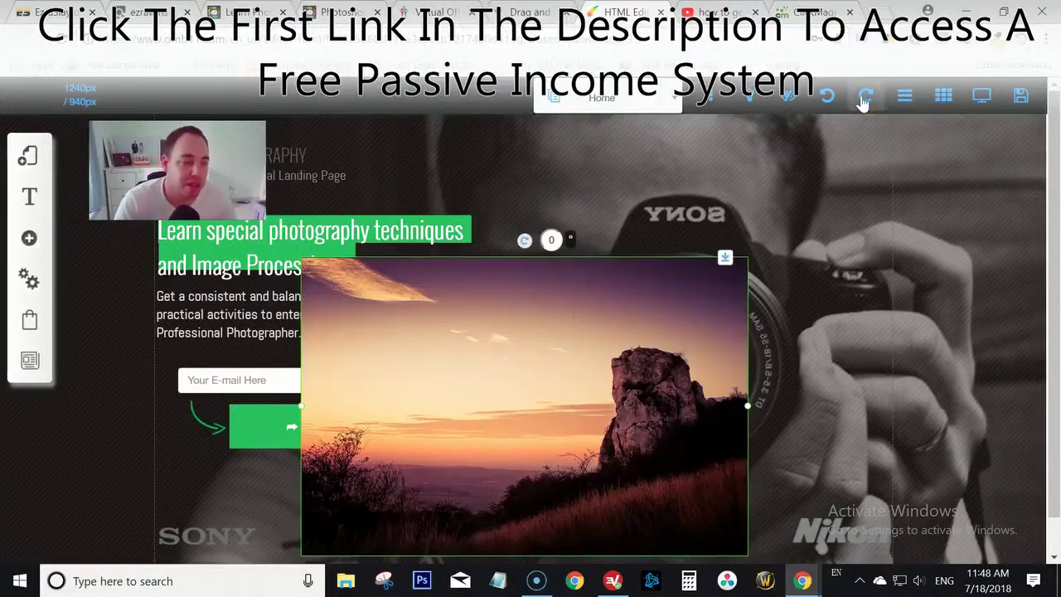
click(864, 100)
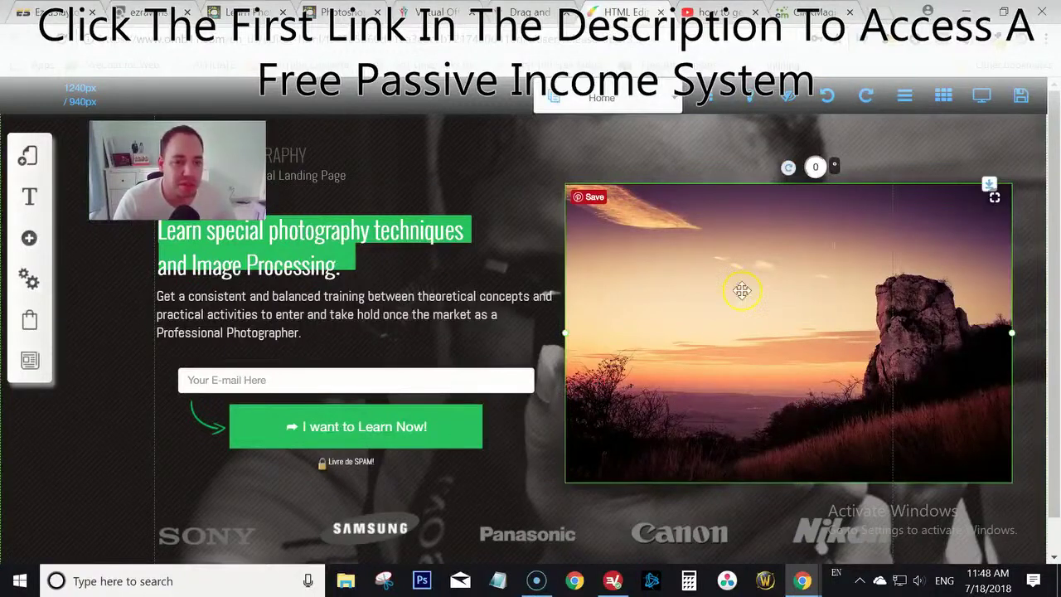
click(29, 242)
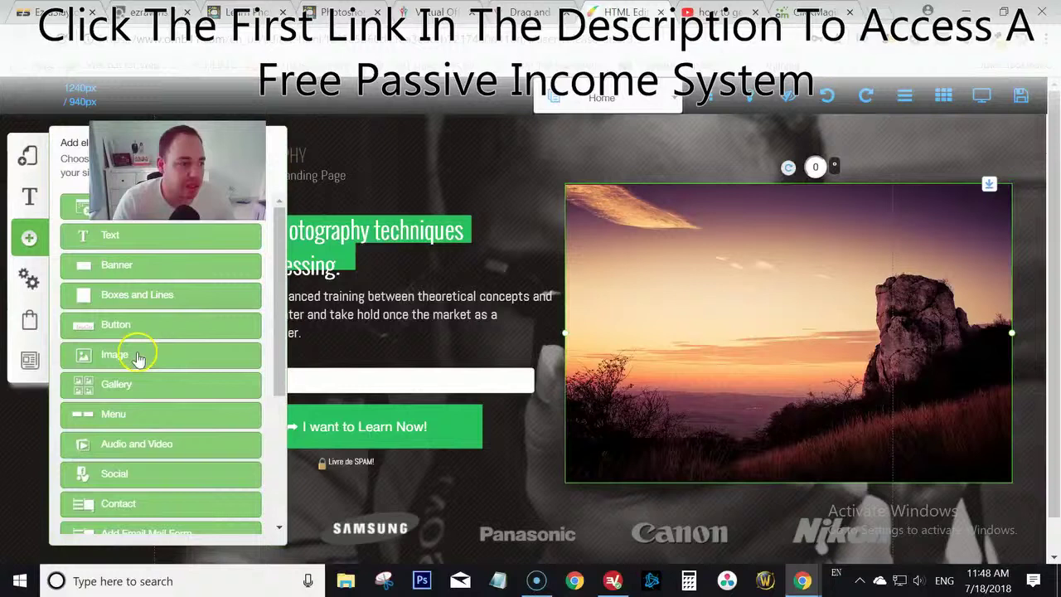
click(858, 97)
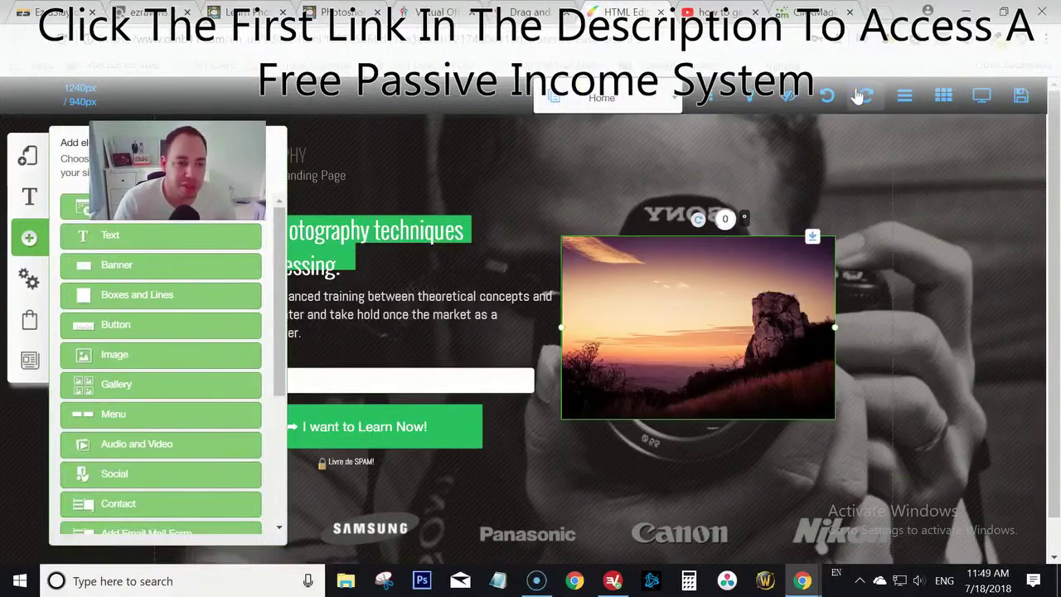
click(858, 97)
Set the animated alien GIF with Change Image, deselect it, and return to the tutorials sales page
click(858, 97)
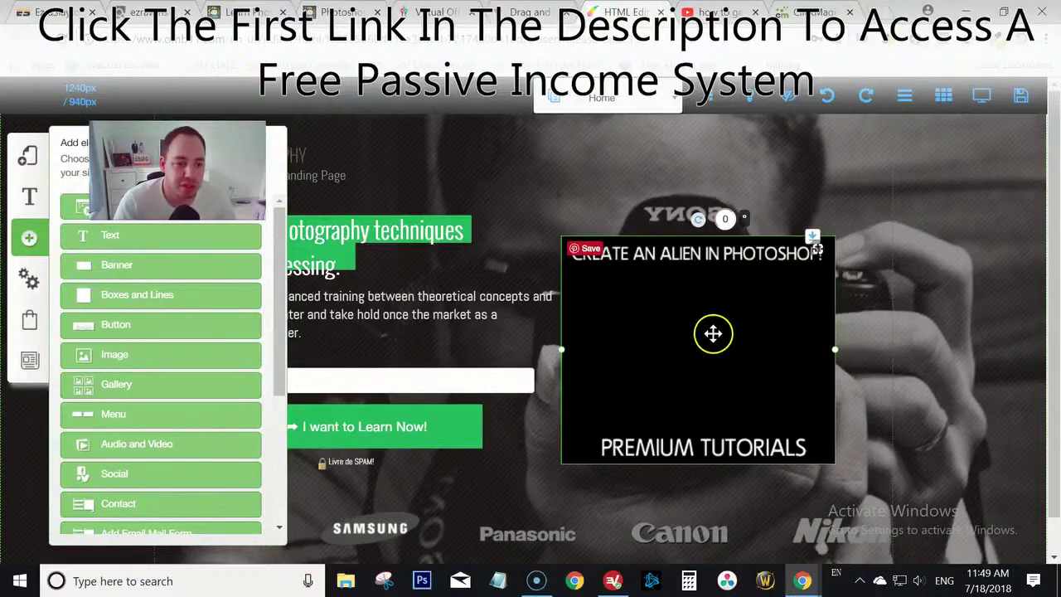
click(642, 324)
click(496, 137)
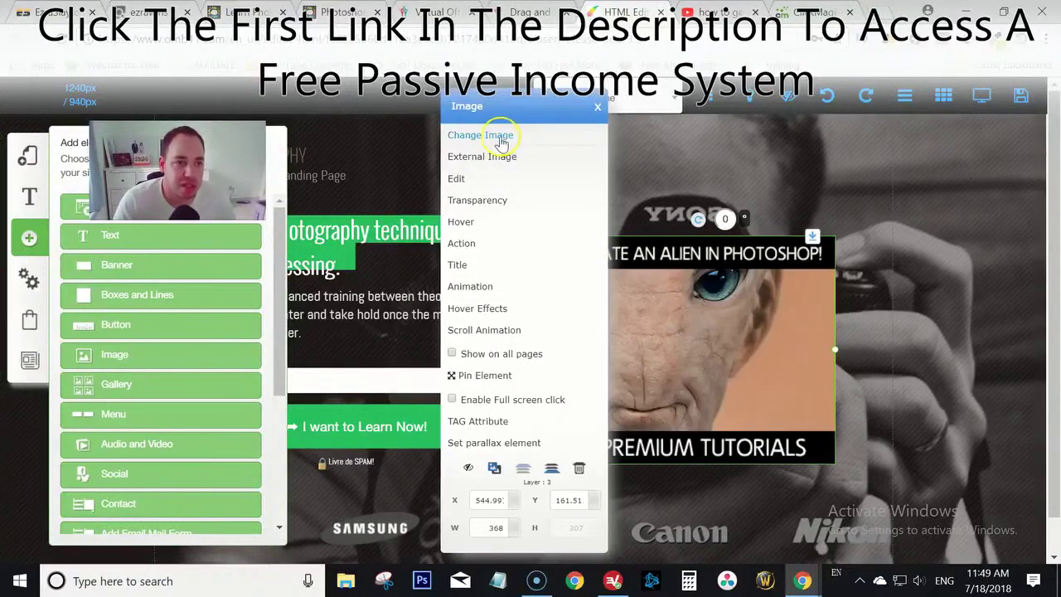
click(973, 246)
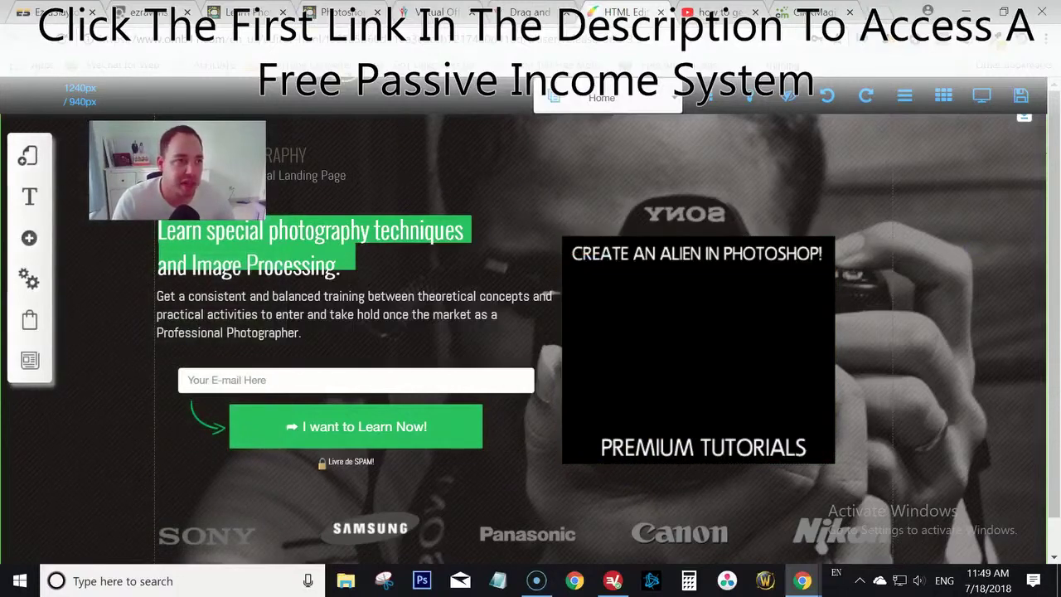
click(319, 10)
scroll(406, 394, up, 2)
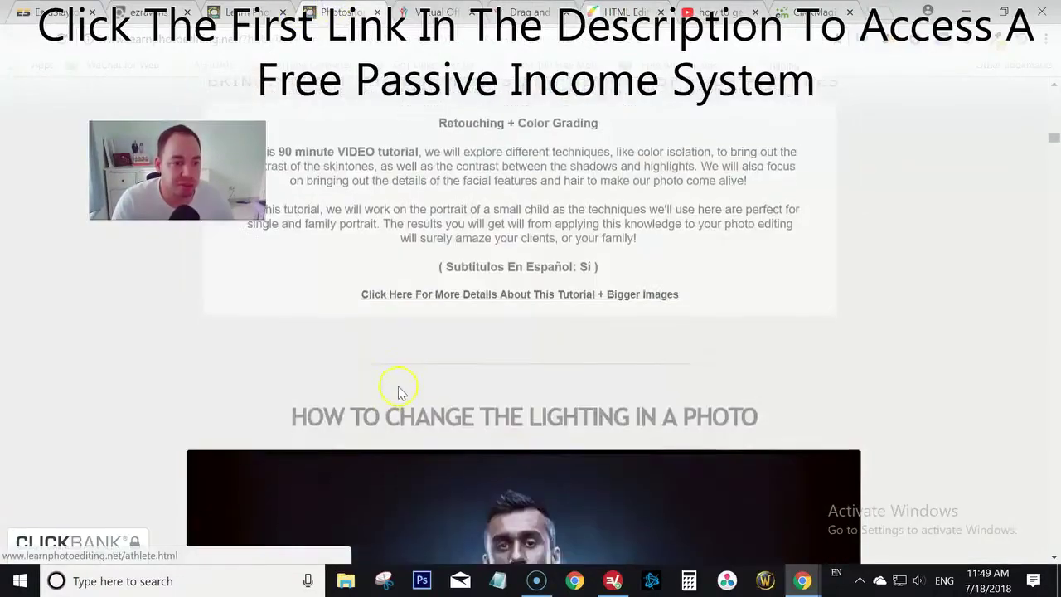
Redo the edits removing the title, headline and description and placing the Photoshop Tutorials graphic
scroll(423, 394, down, 5)
scroll(308, 237, up, 3)
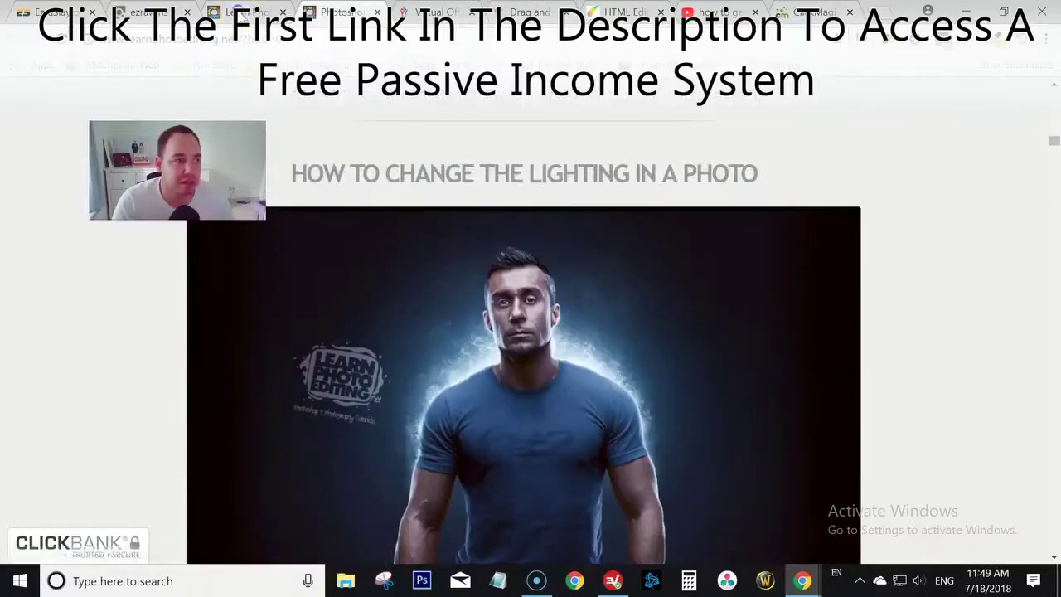
scroll(429, 321, down, 10)
scroll(429, 322, up, 2)
click(621, 11)
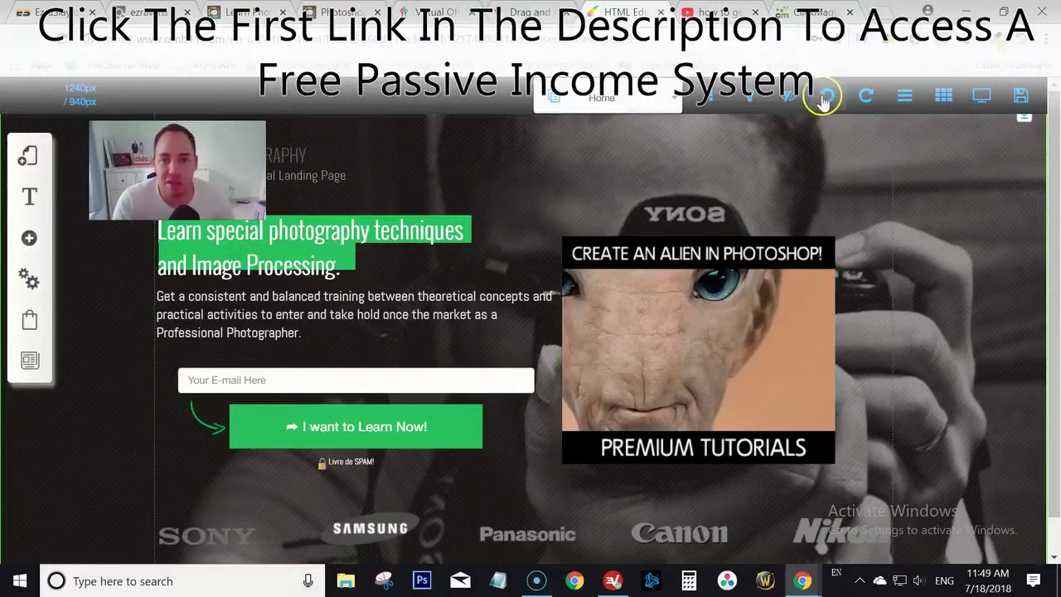
click(868, 93)
click(868, 93)
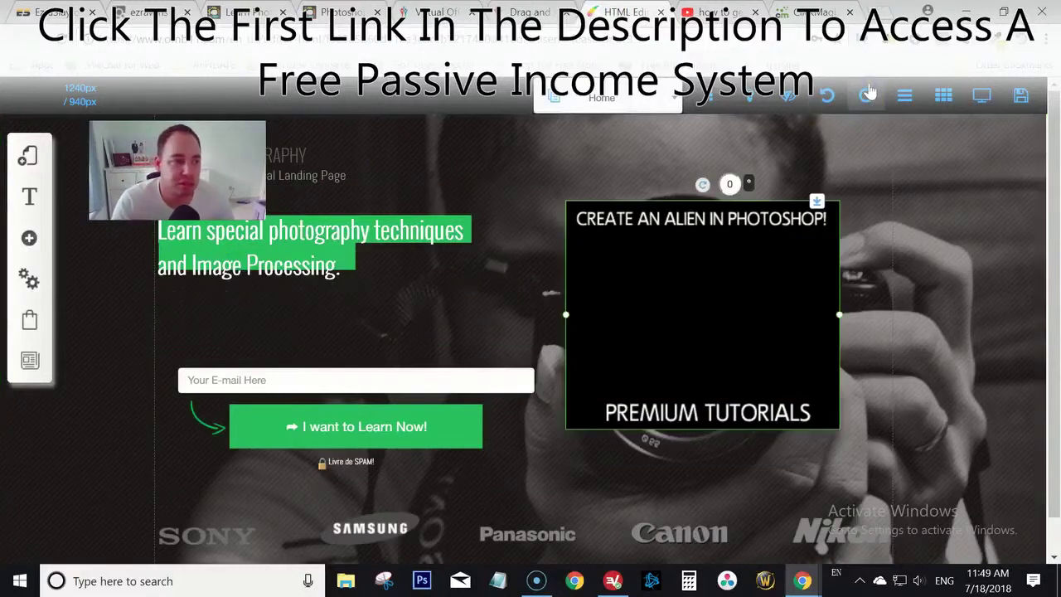
click(868, 93)
click(868, 93)
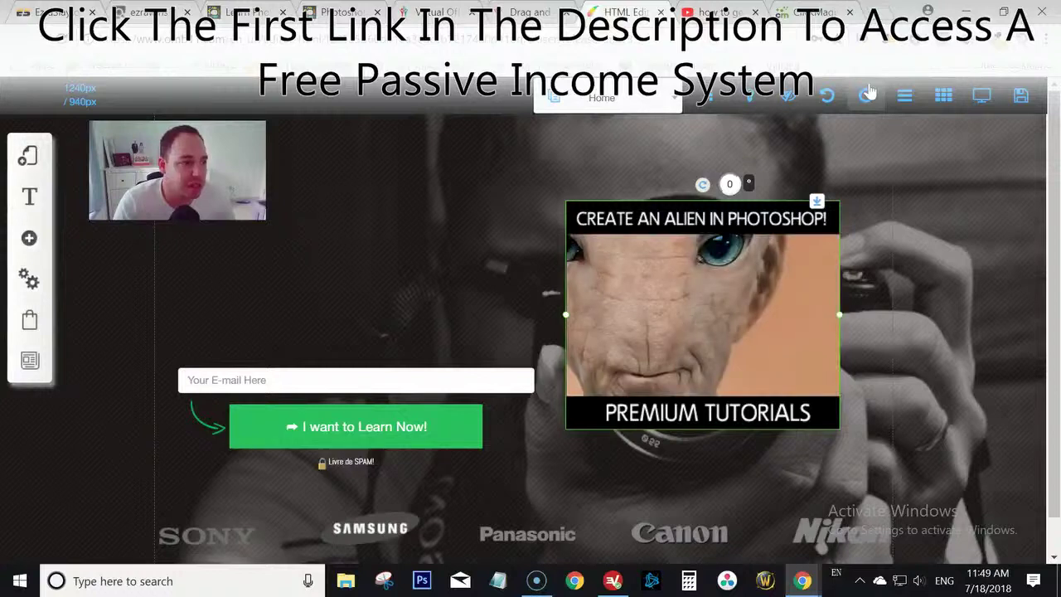
click(868, 93)
click(868, 93)
click(868, 92)
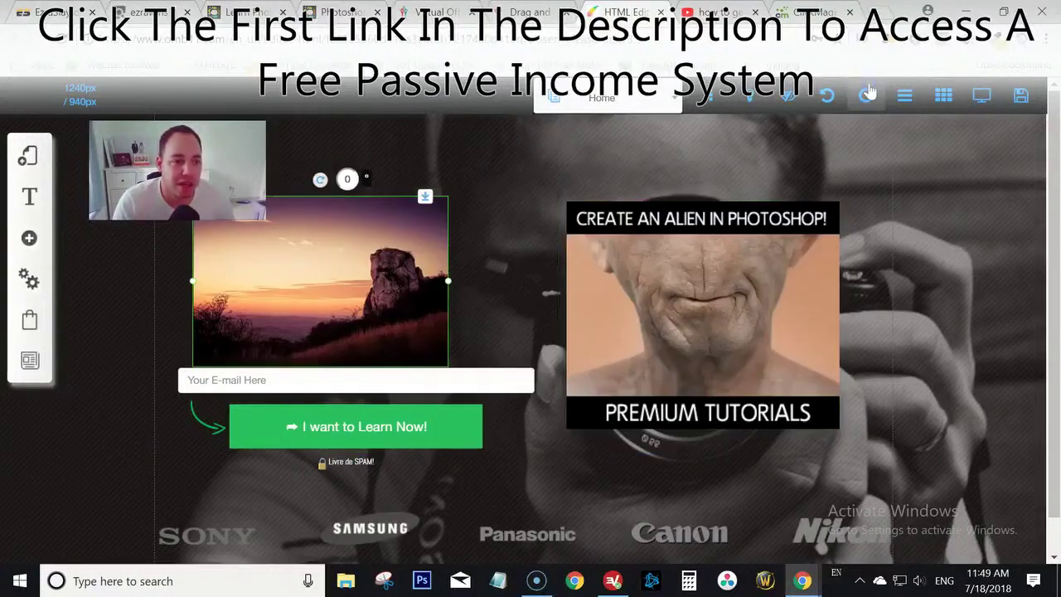
click(868, 93)
click(868, 93)
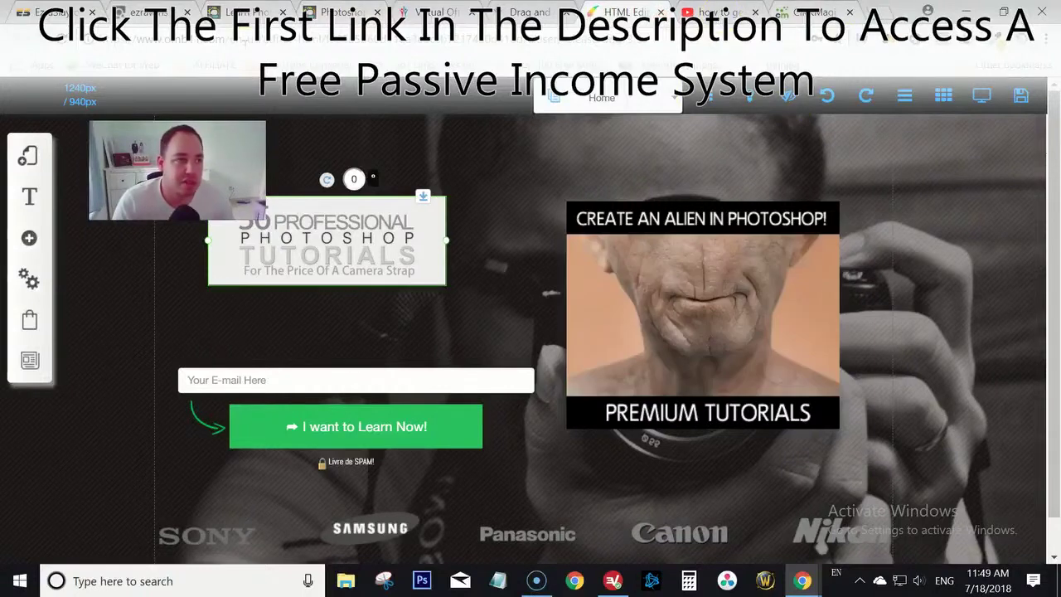
Save the 36 Professional Photoshop Tutorials graphic from the Photoshop tutorial sales page
click(336, 12)
click(228, 18)
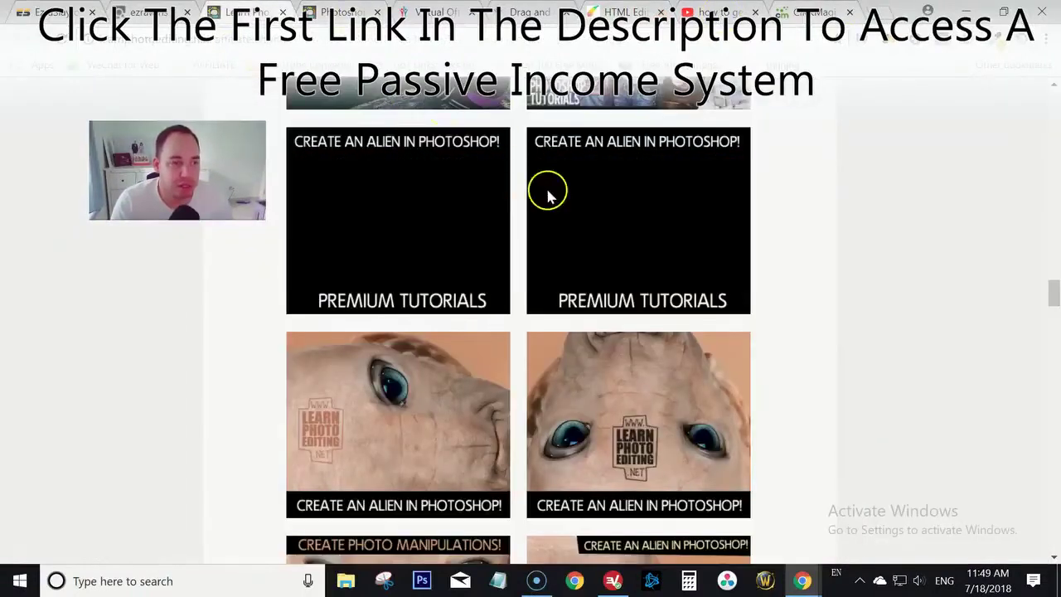
scroll(547, 215, up, 10)
scroll(569, 300, up, 3)
click(336, 13)
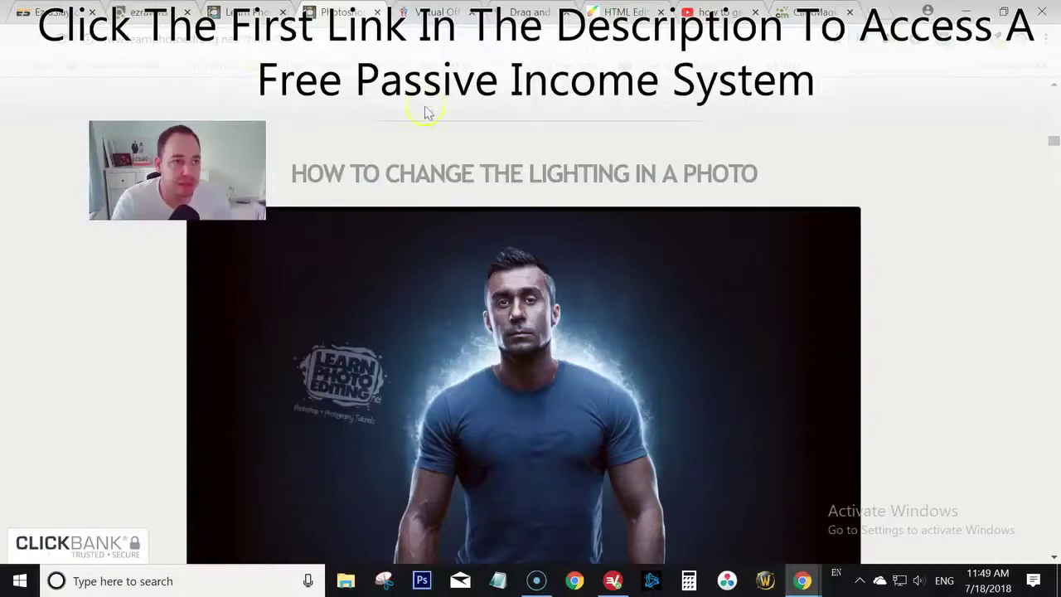
scroll(498, 277, down, 10)
scroll(514, 294, up, 15)
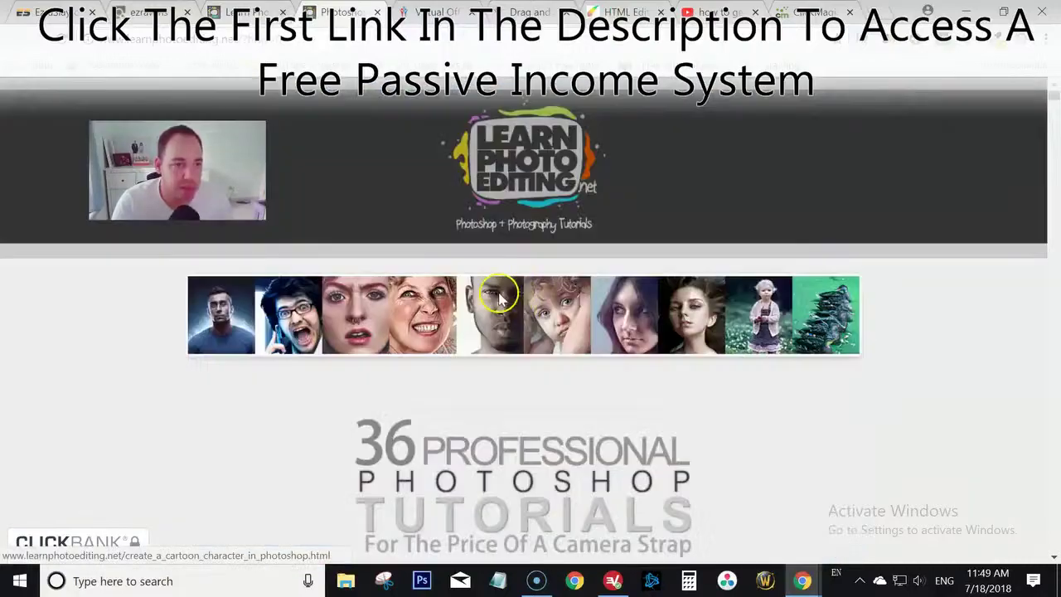
scroll(481, 298, down, 3)
right_click(456, 246)
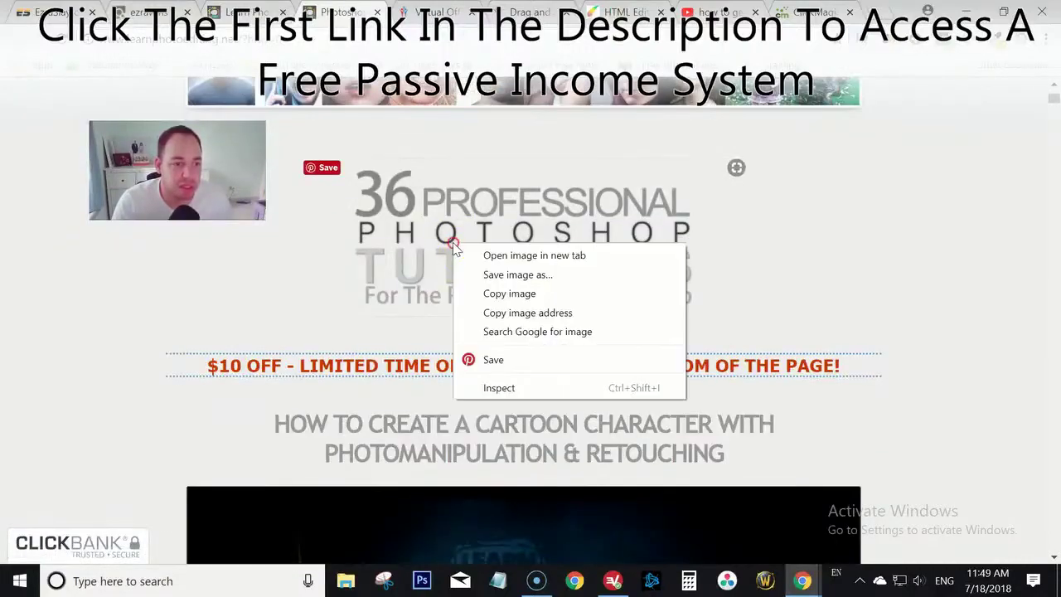
click(566, 276)
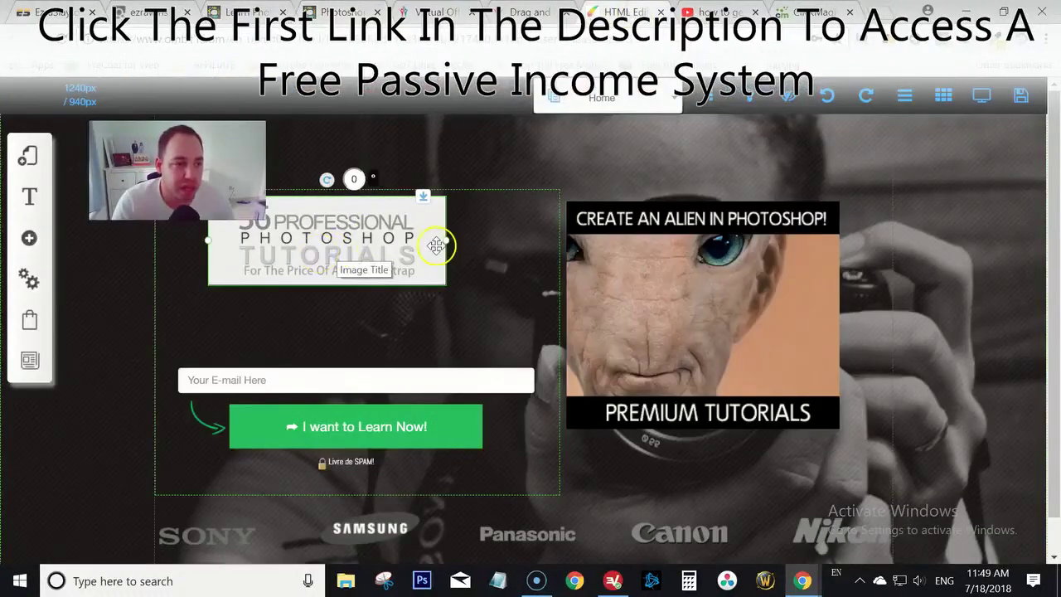
Enlarge and move the tutorials graphic, and shift the email form left beneath it
click(865, 103)
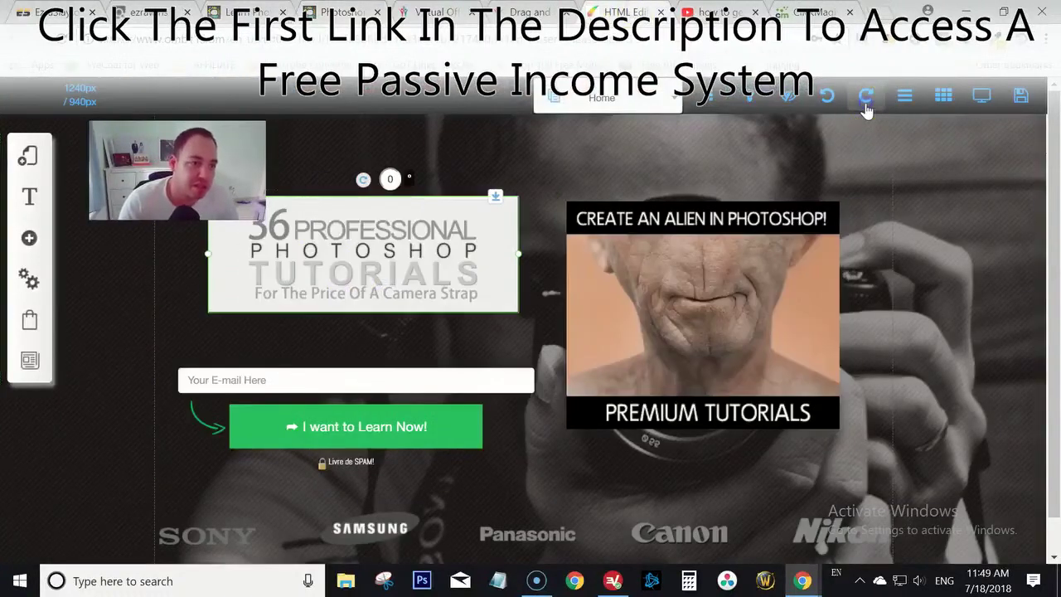
click(866, 103)
click(865, 103)
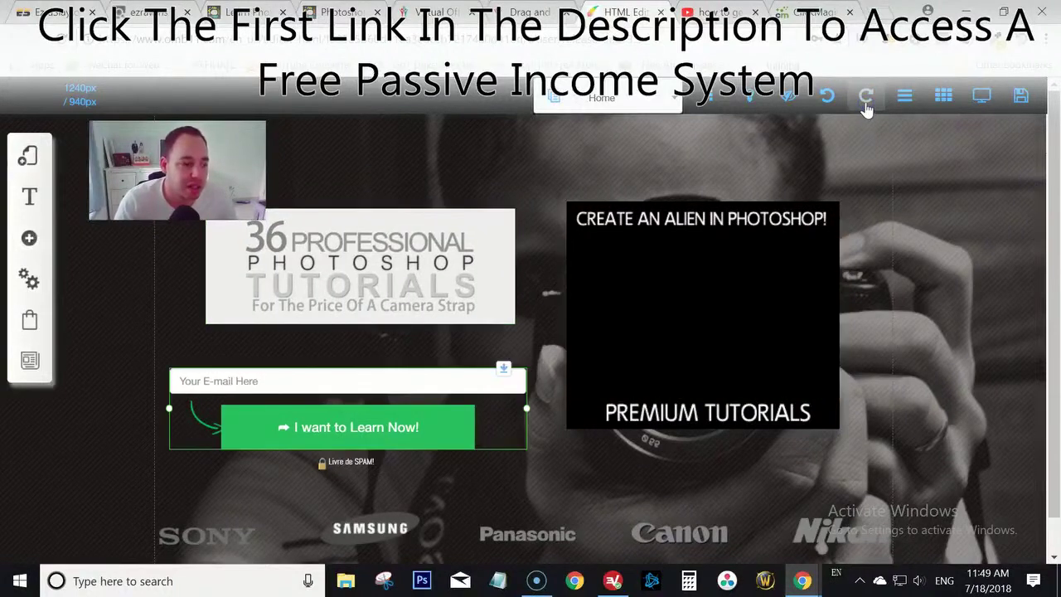
click(828, 96)
click(334, 433)
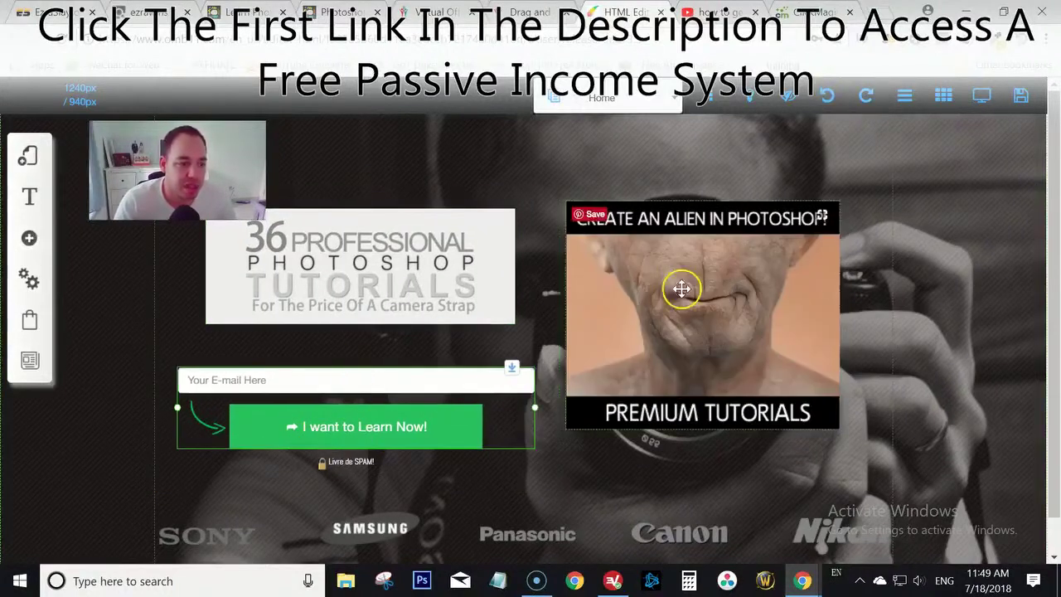
click(864, 100)
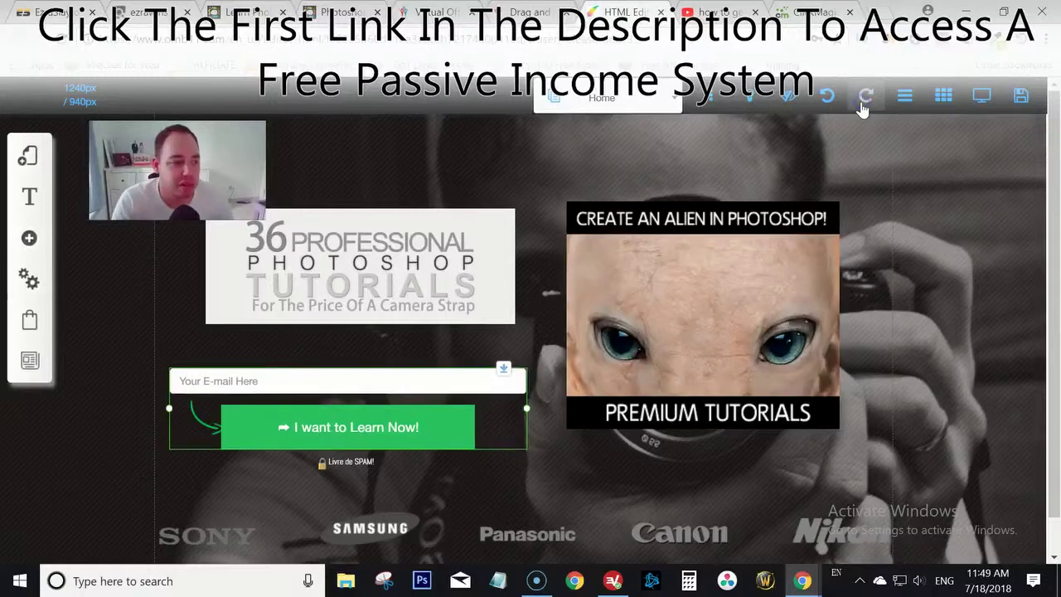
click(972, 348)
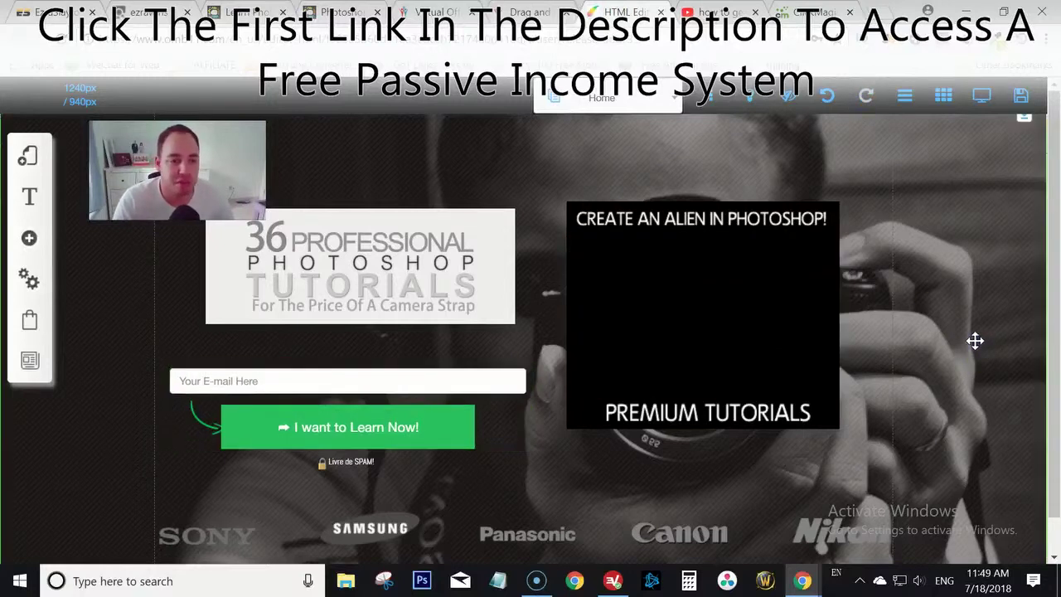
Preview the landing page layout, then go back to the editor
click(982, 99)
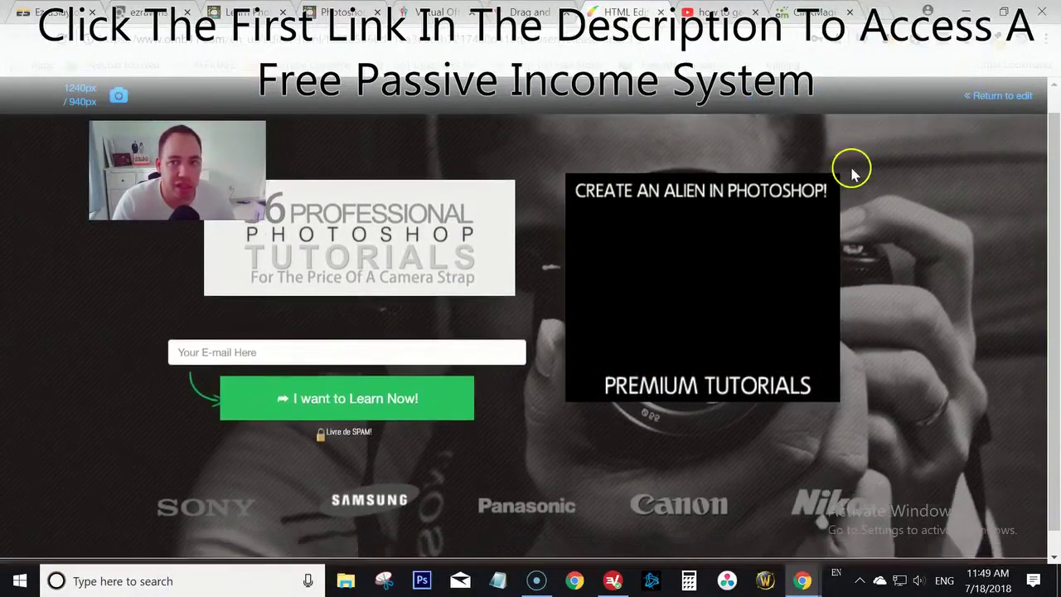
scroll(692, 292, down, 1)
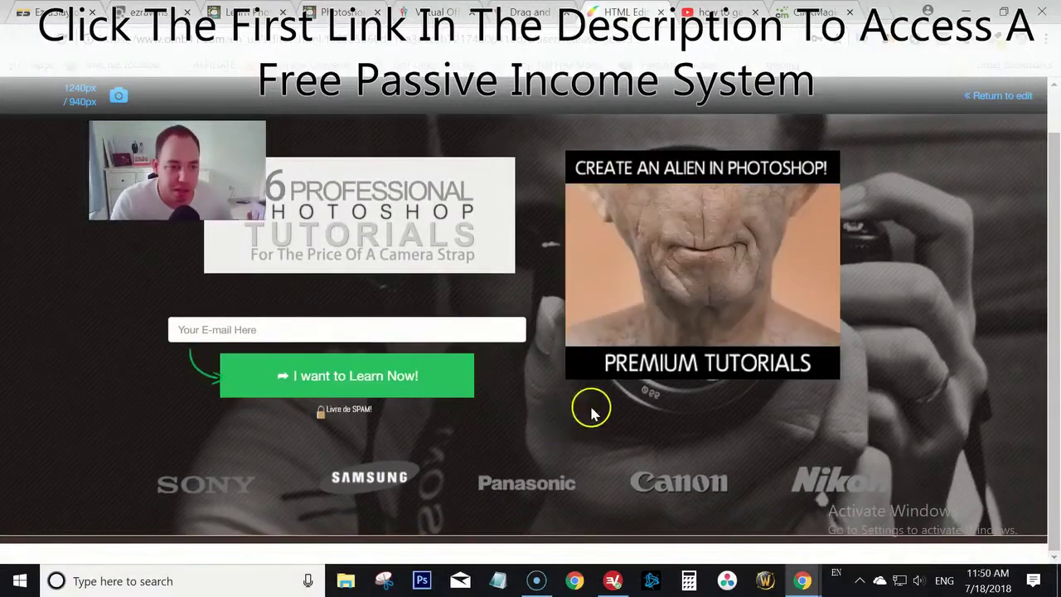
scroll(157, 402, up, 1)
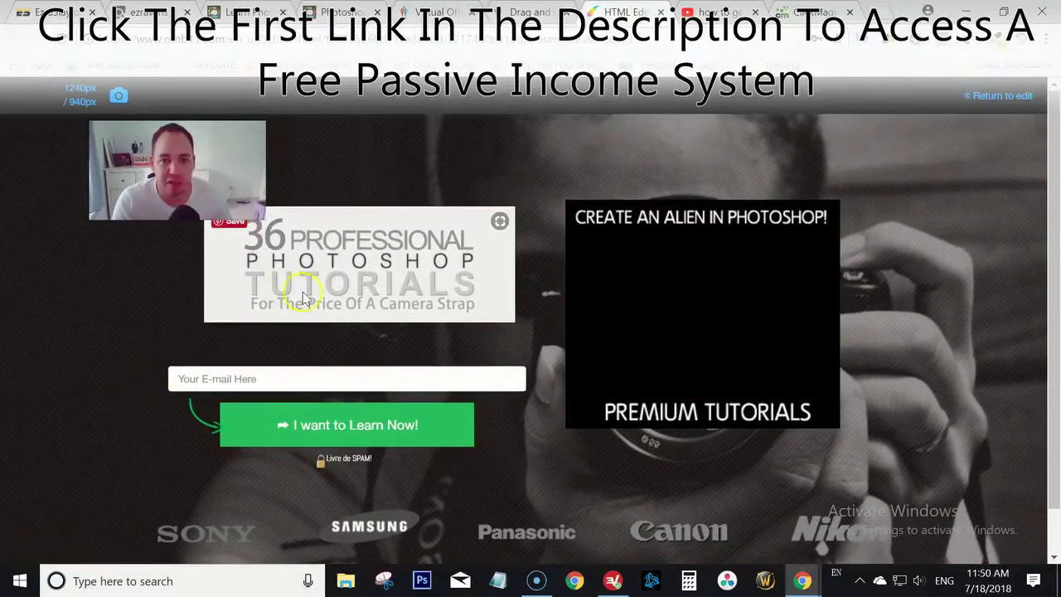
click(1020, 98)
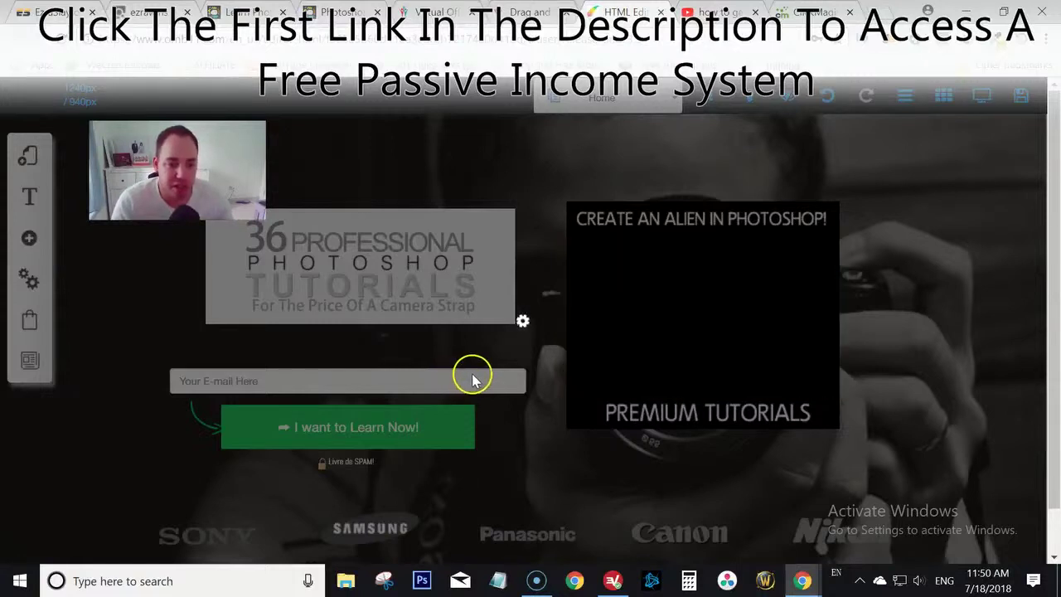
Check My sites, then register the landing page with site name 'pstutorialp' in Register Site
click(439, 12)
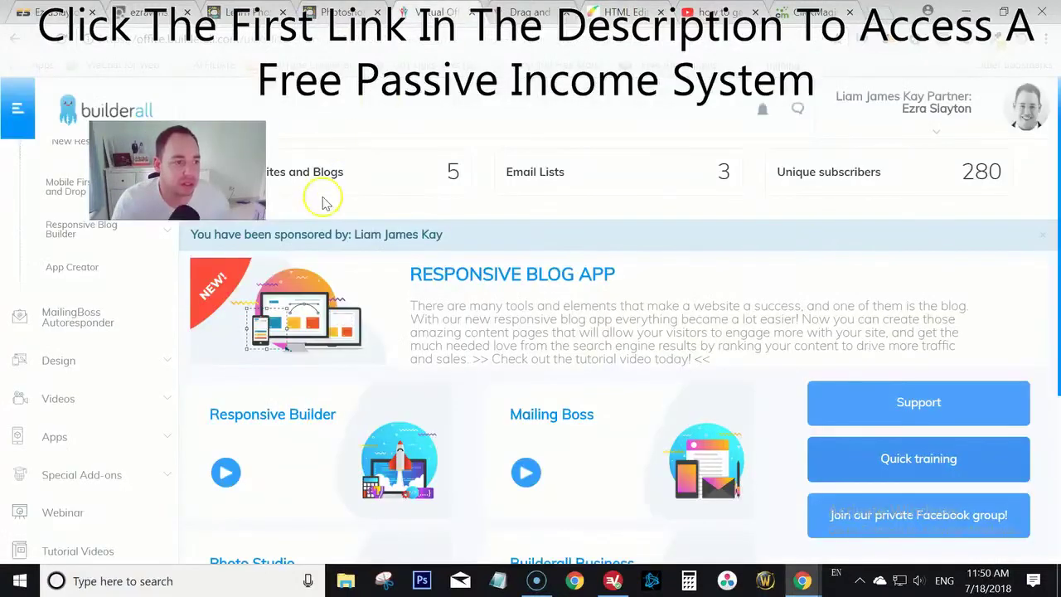
scroll(49, 188, up, 3)
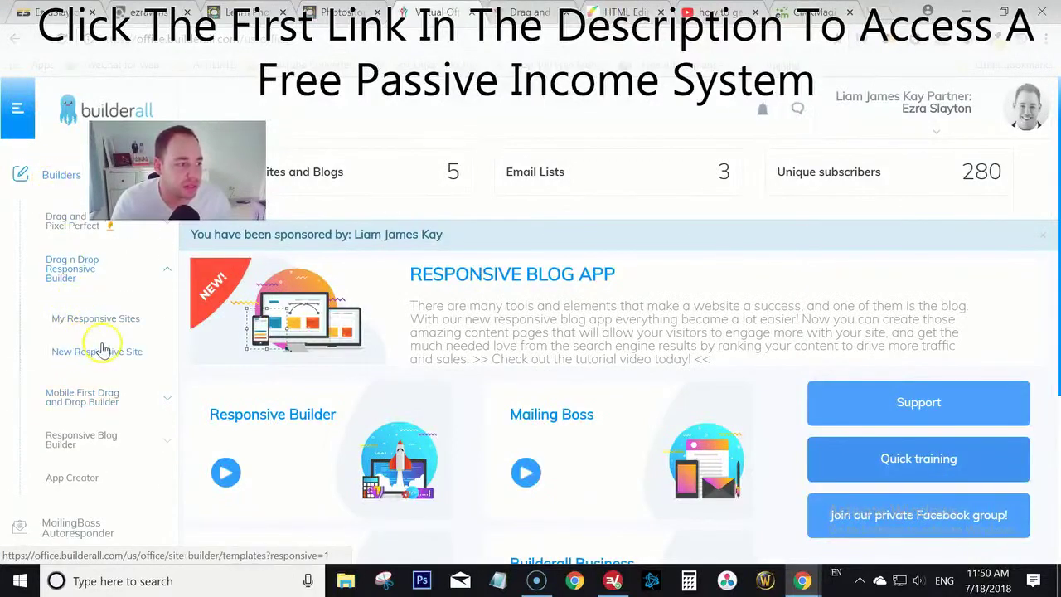
click(60, 219)
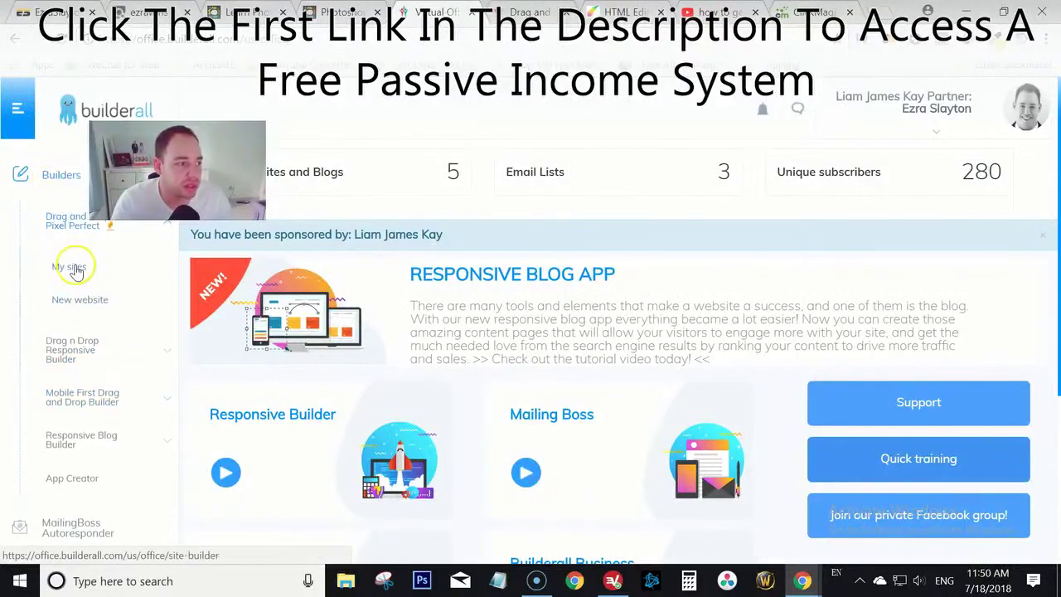
click(73, 268)
click(593, 10)
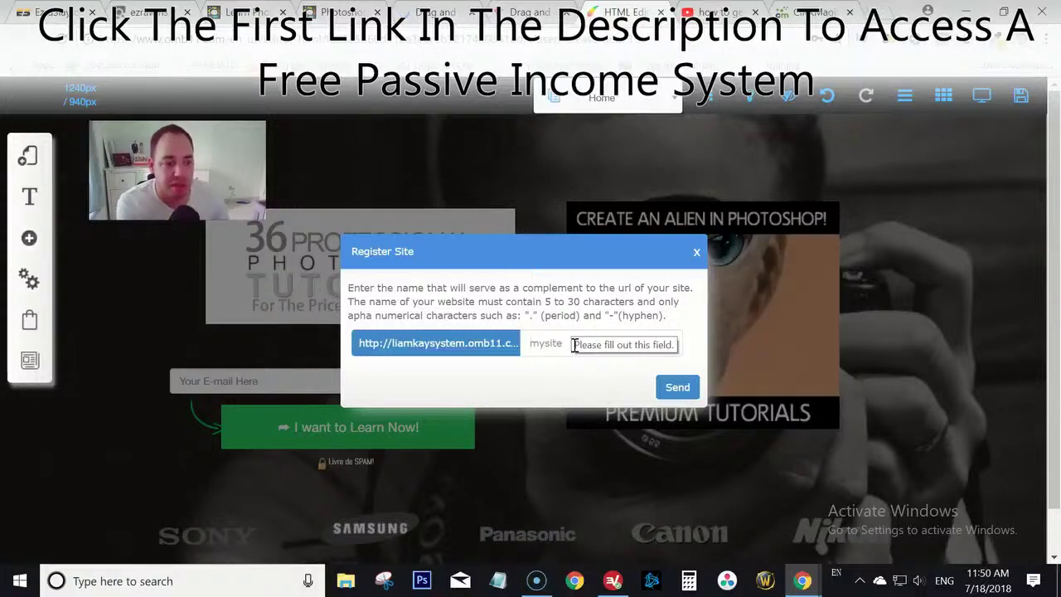
text(ps)
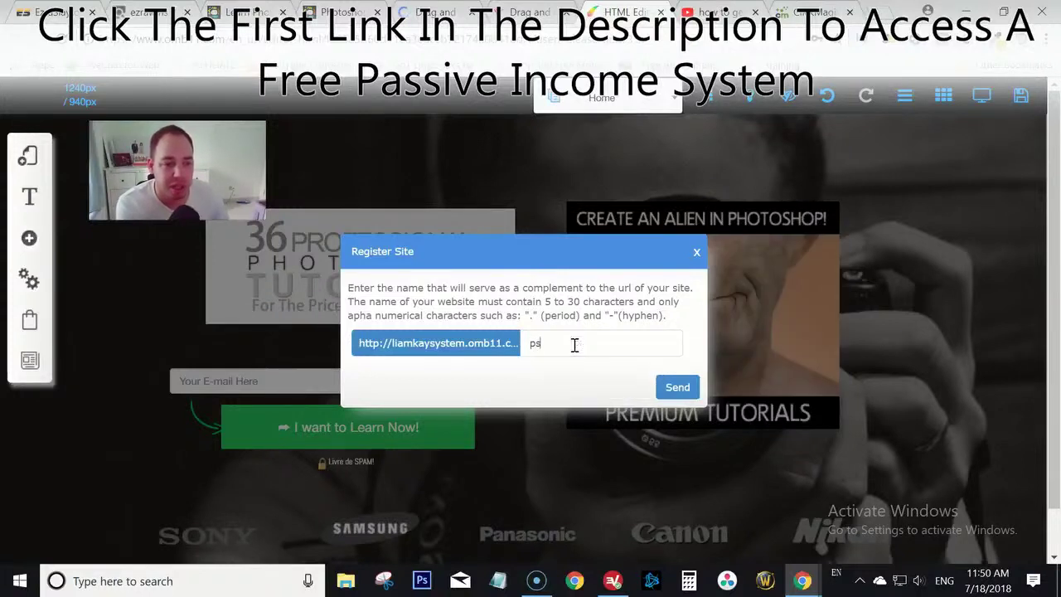
text(tutorial)
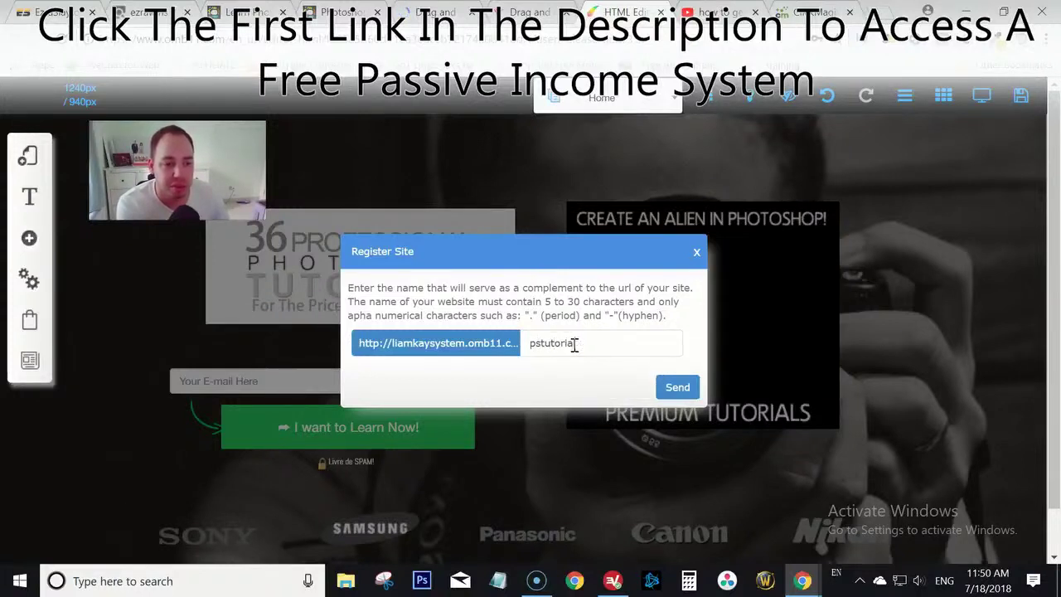
text(p)
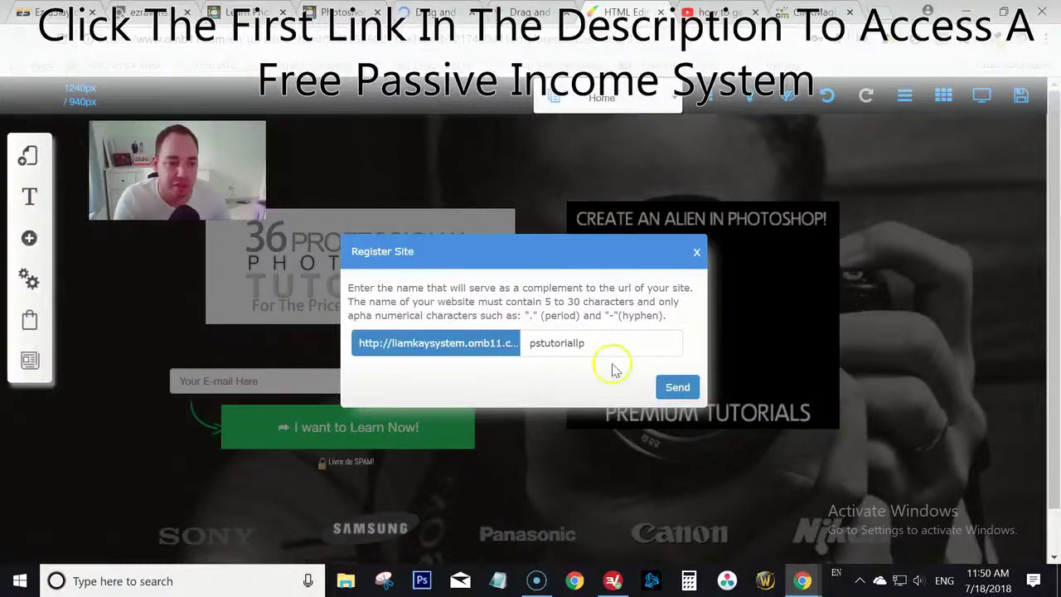
click(675, 387)
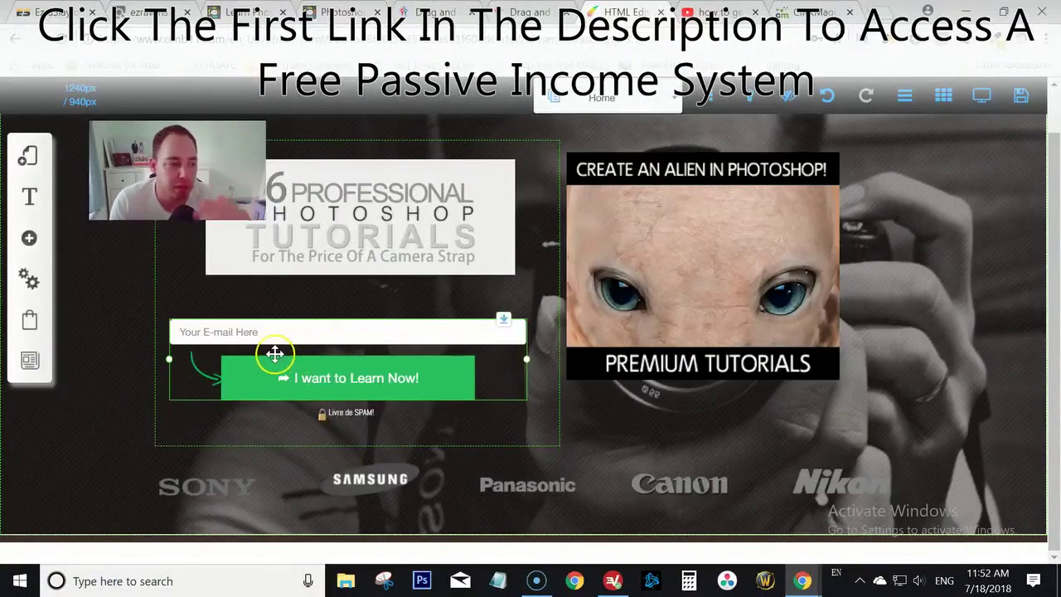
Change the email form's after-submission action from No Action to a Web address redirect
click(232, 350)
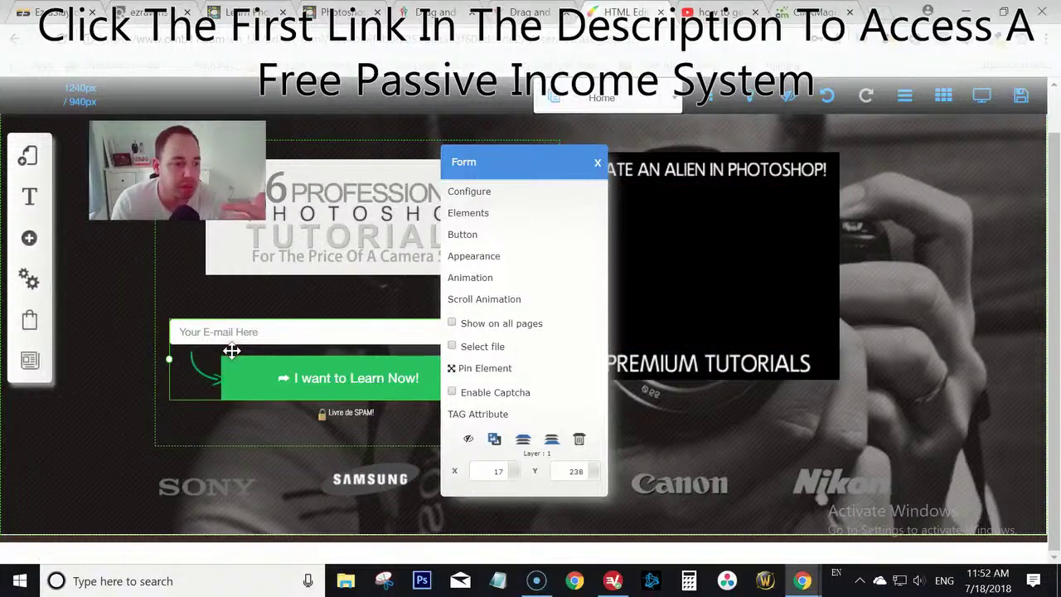
click(507, 191)
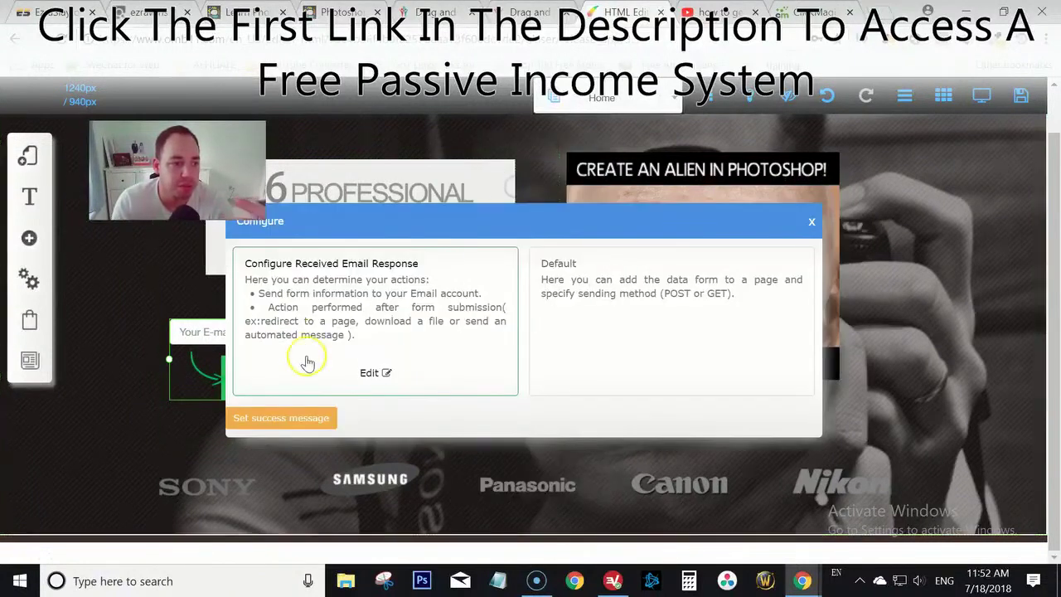
click(375, 372)
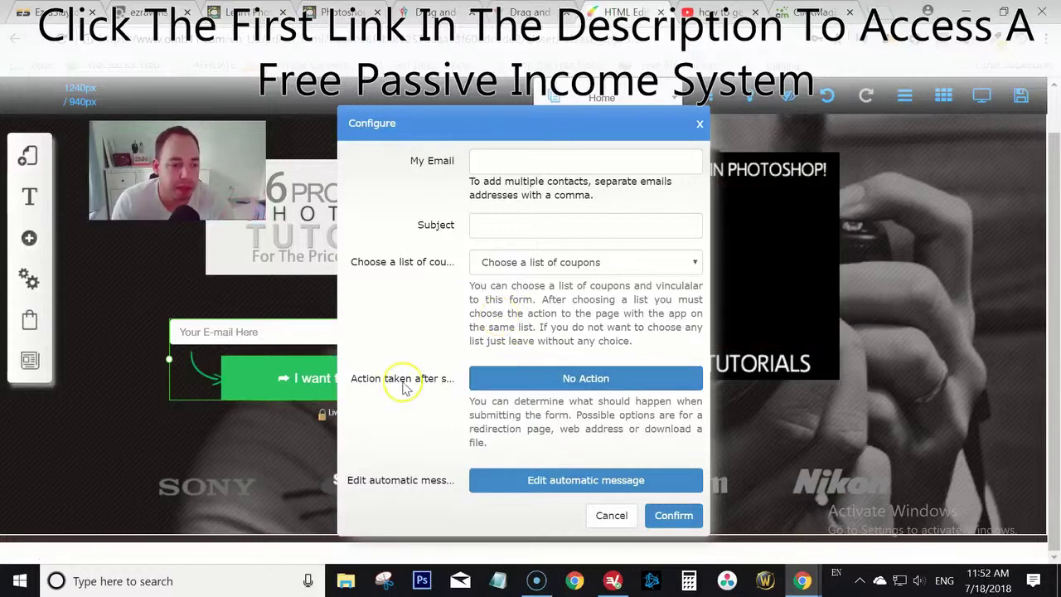
click(513, 378)
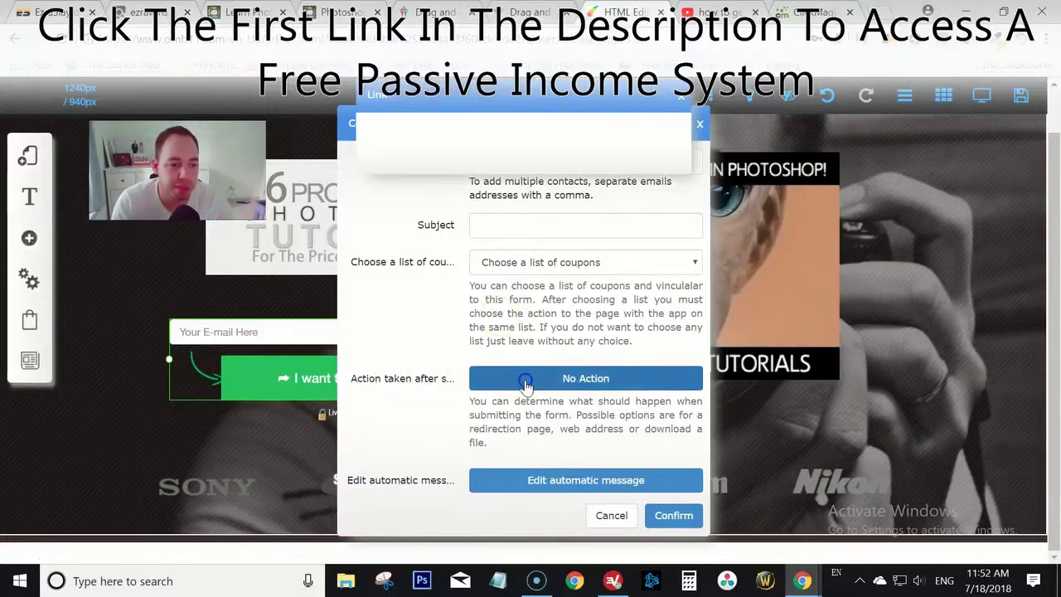
click(596, 133)
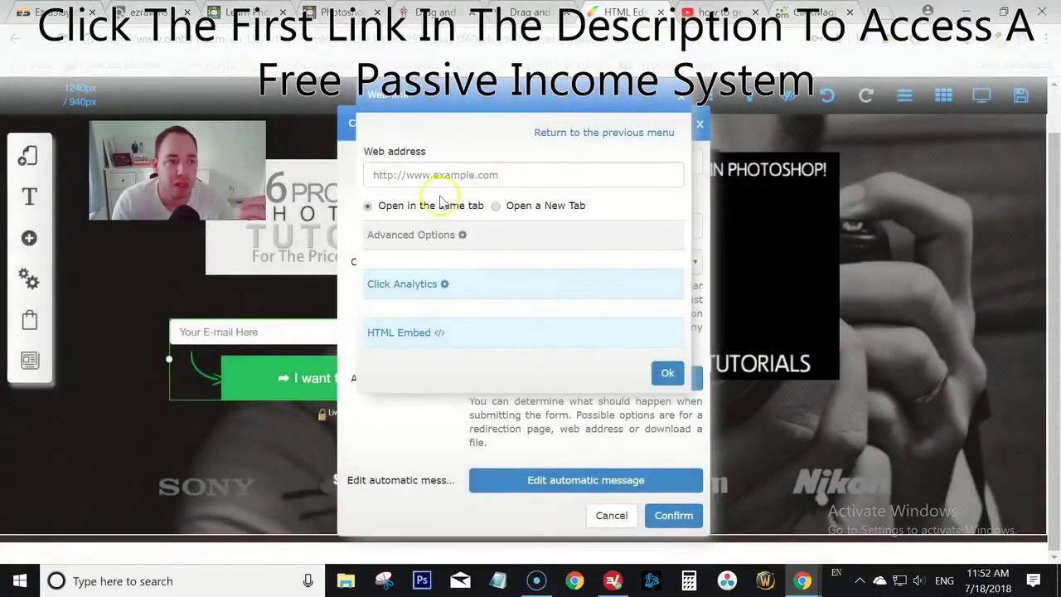
click(489, 171)
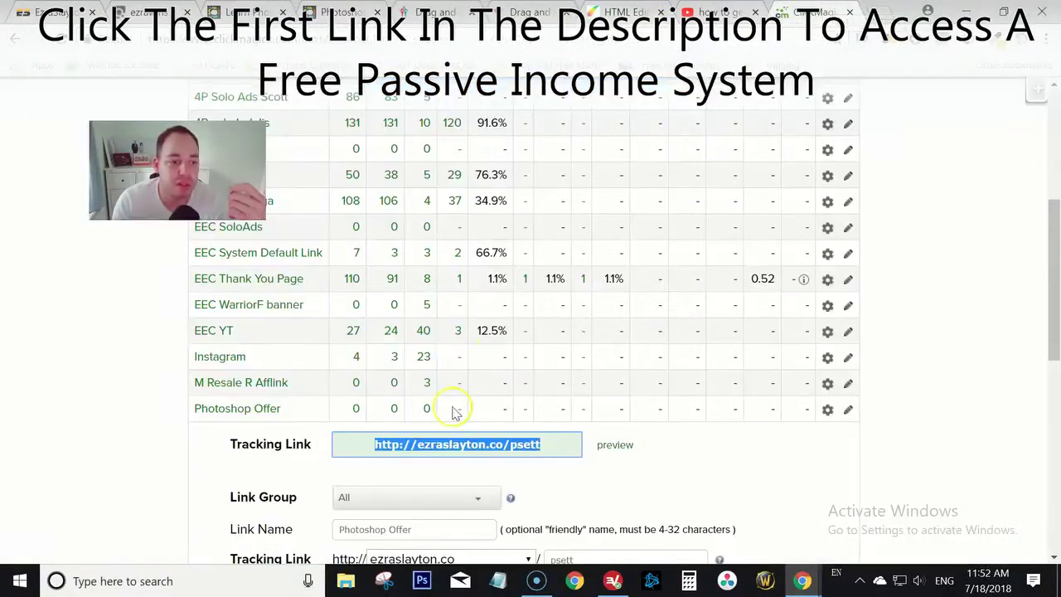
Copy the Photoshop Offer's psett tracking link from ClickMagick
right_click(527, 445)
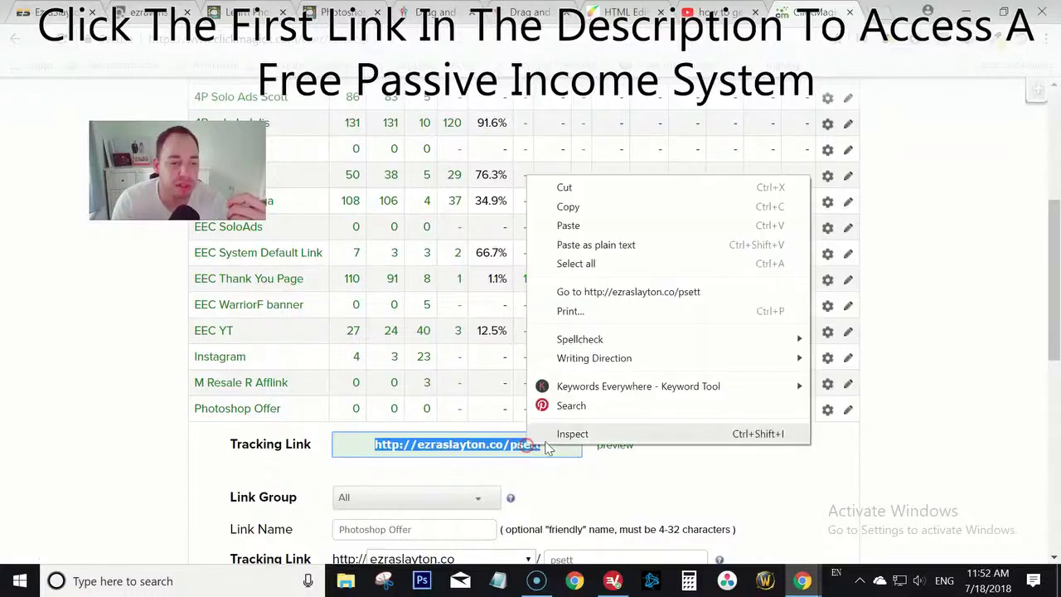
click(614, 214)
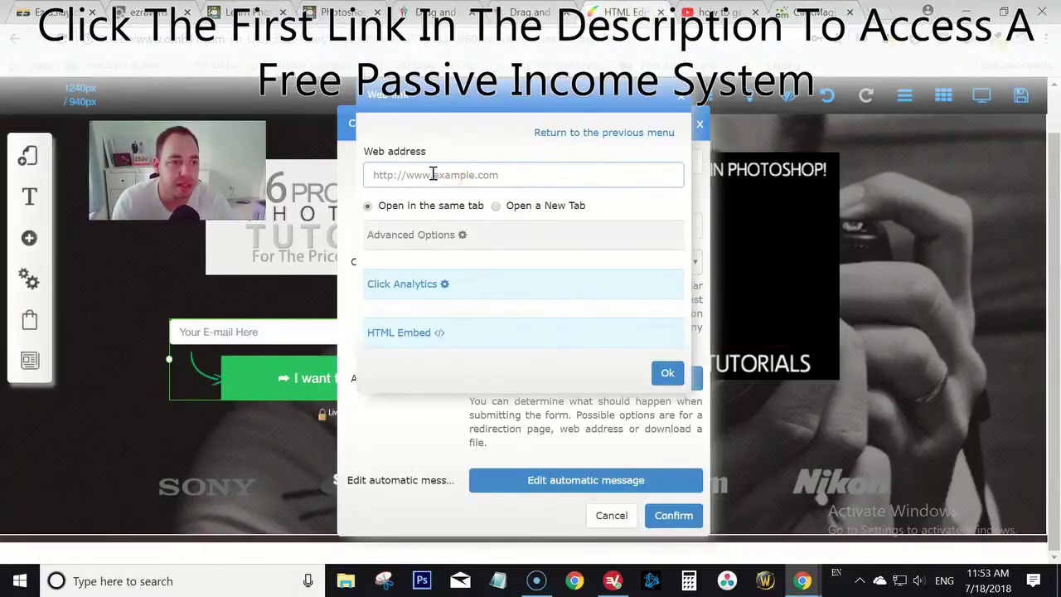
Paste the psett tracking link as the redirect address, opening in the same tab, and confirm
click(431, 173)
key(ctrl+v)
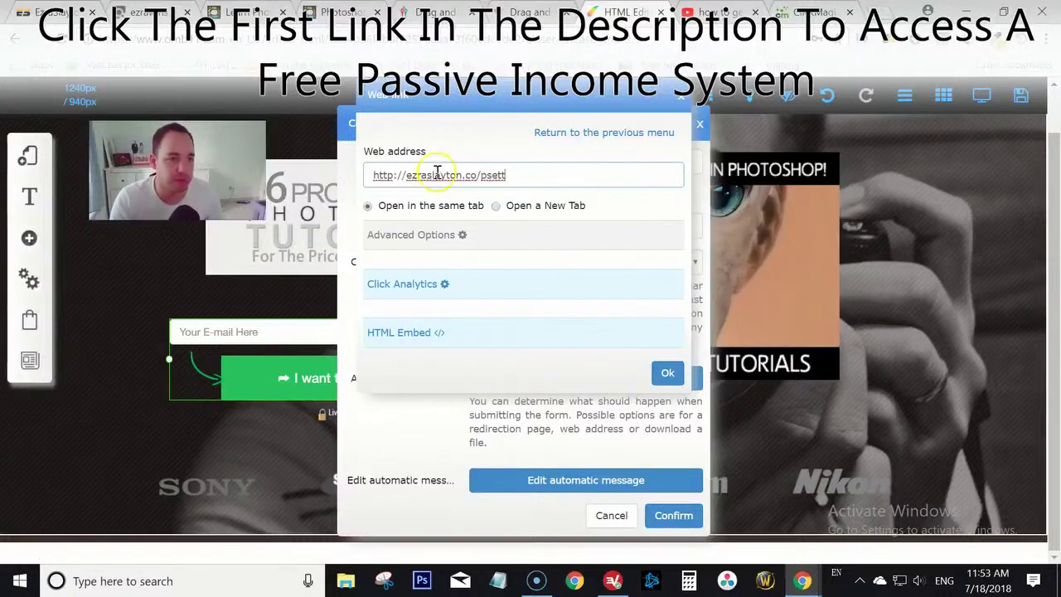
click(497, 207)
click(391, 206)
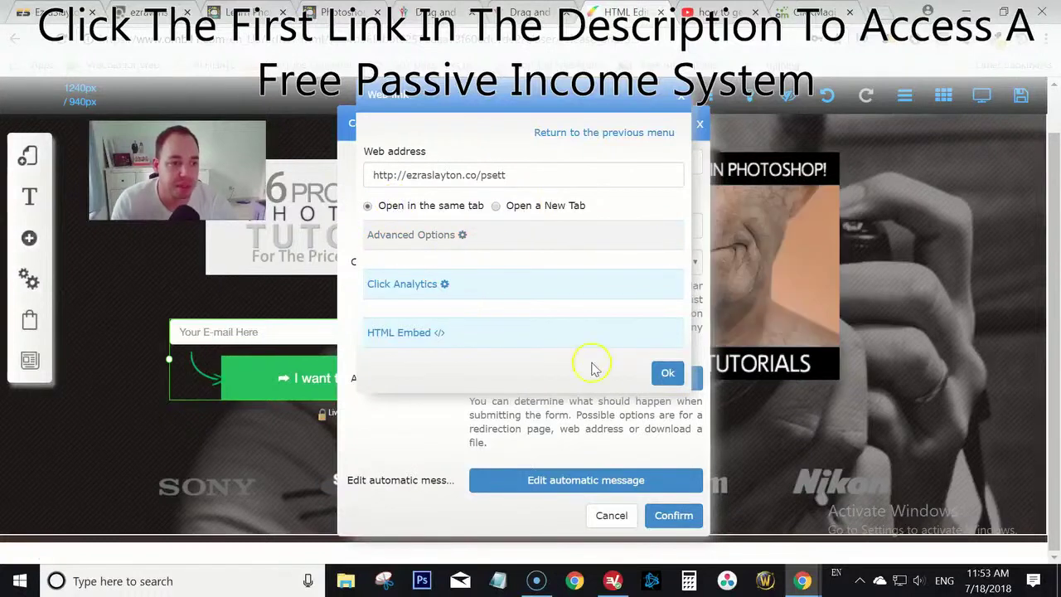
click(667, 372)
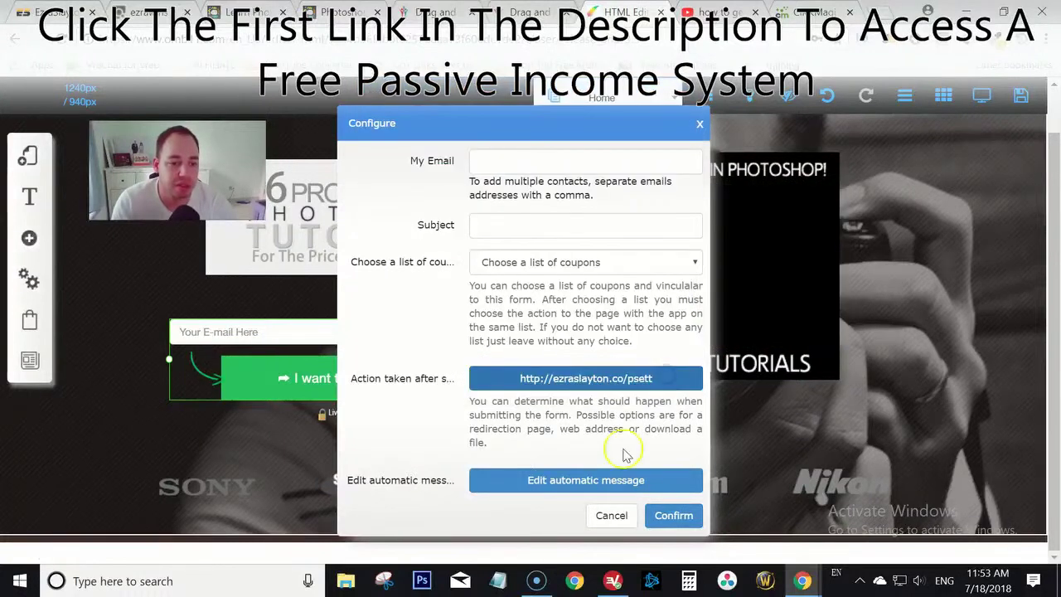
click(672, 522)
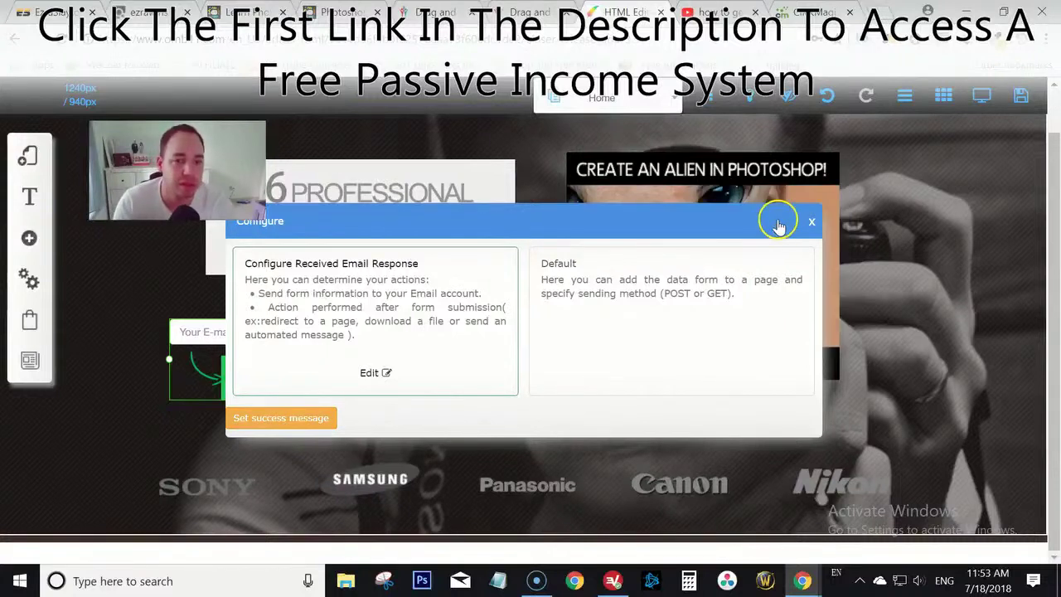
click(806, 224)
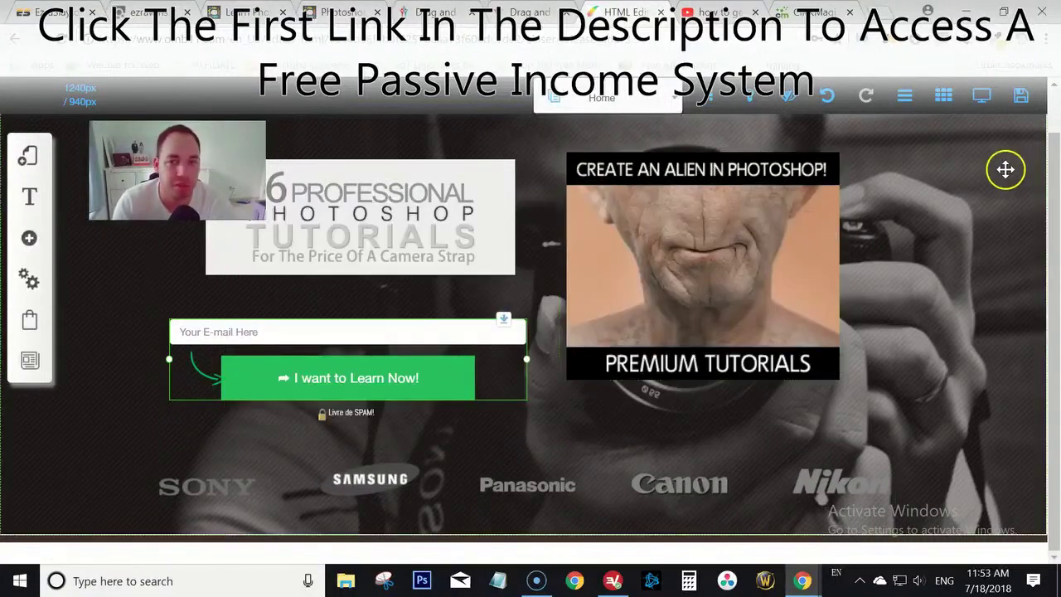
click(1020, 98)
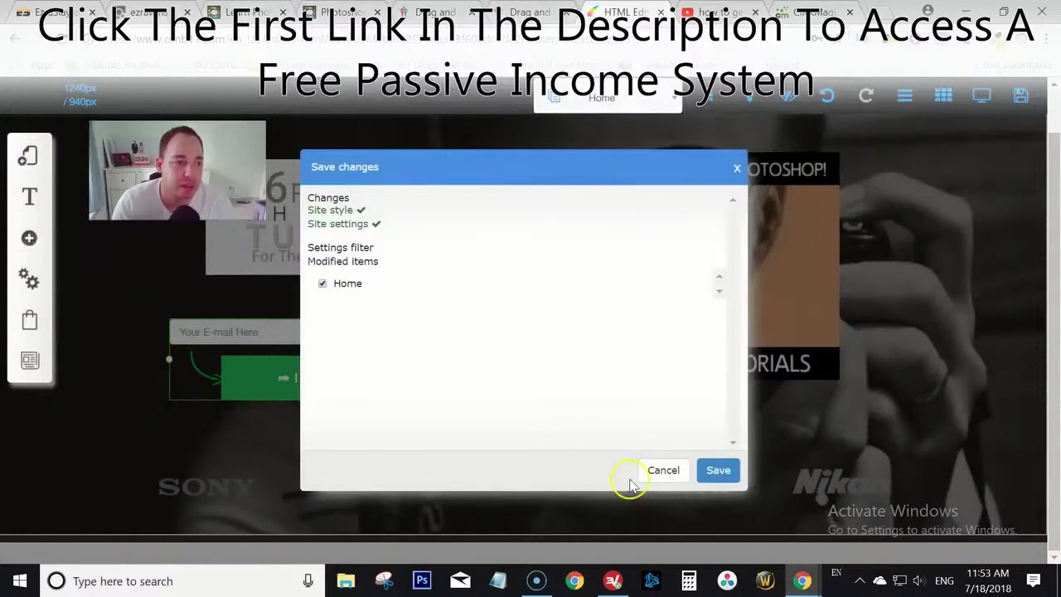
Save the page, open the live pstutoriallp site, and submit a test email through the opt-in form
click(707, 470)
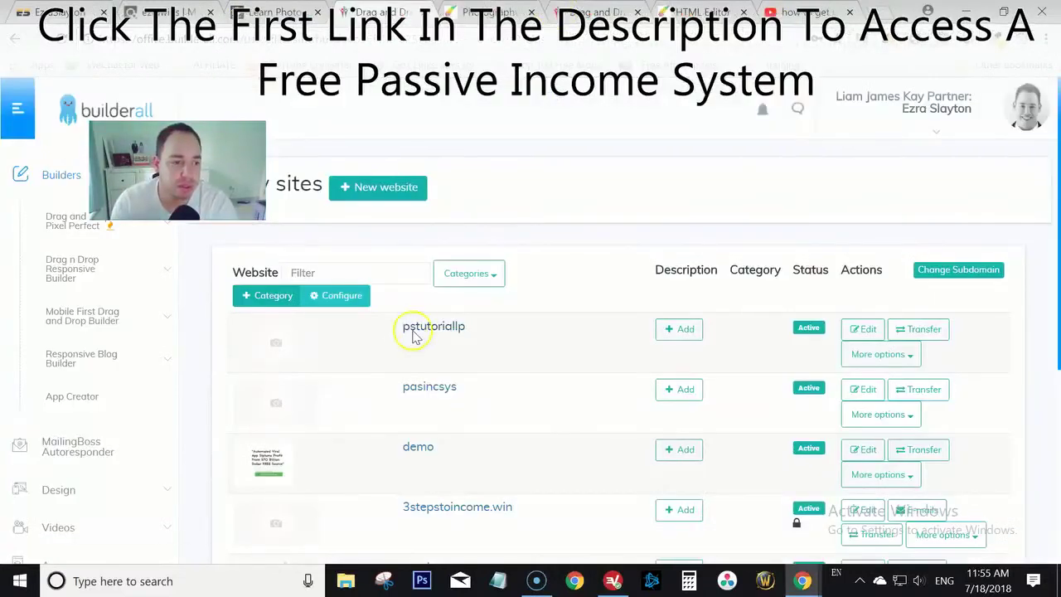
click(415, 327)
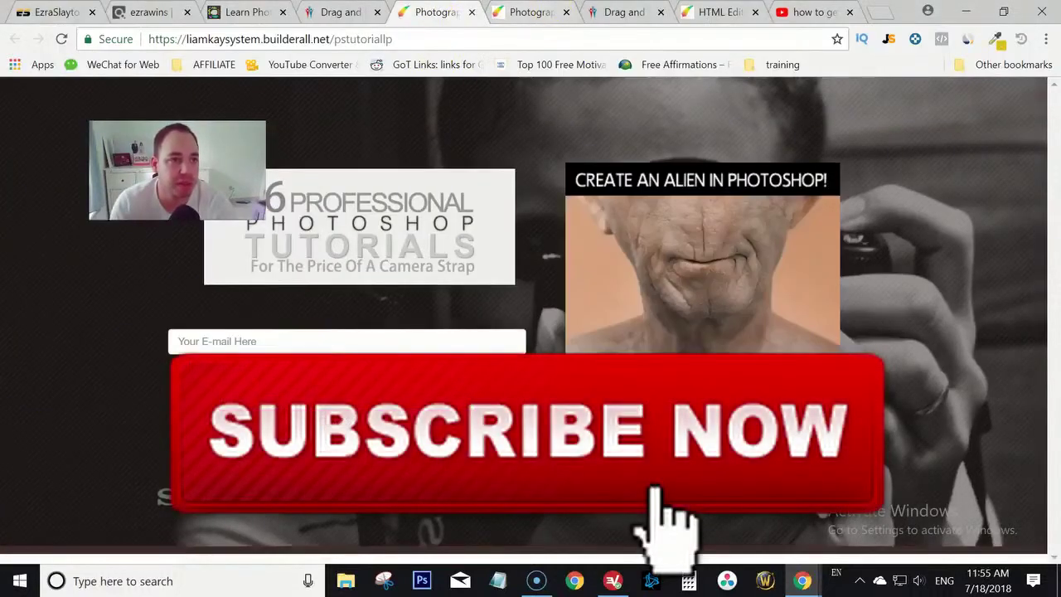
key(ctrl+Tab)
click(301, 333)
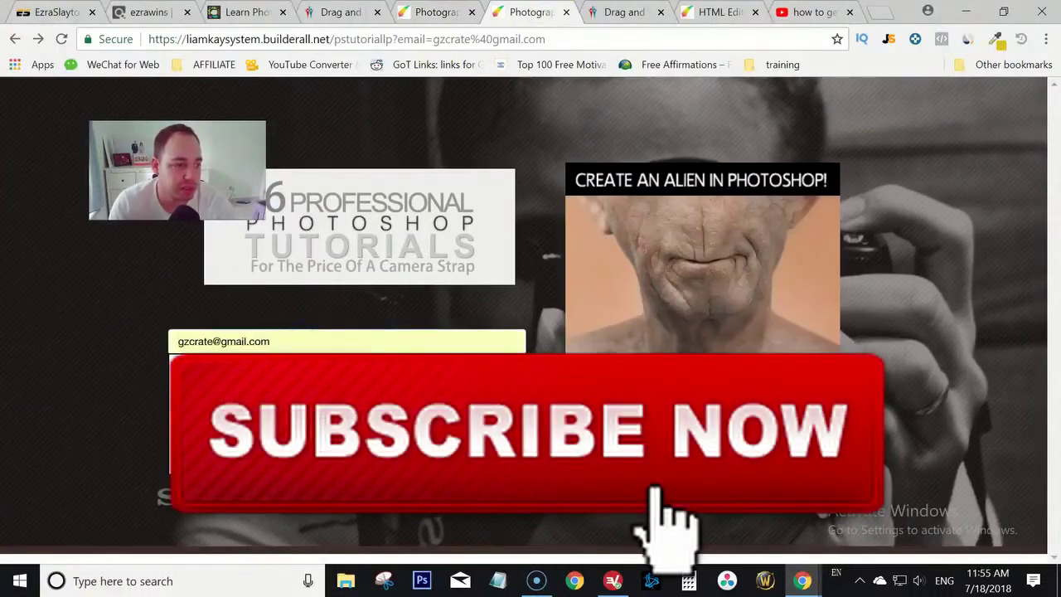
click(294, 384)
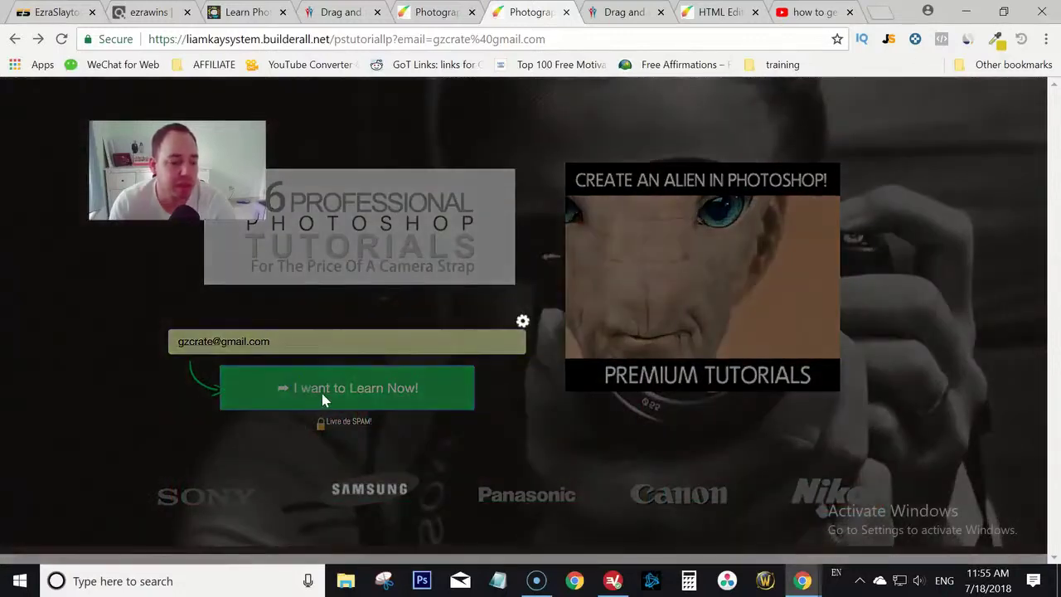
click(323, 399)
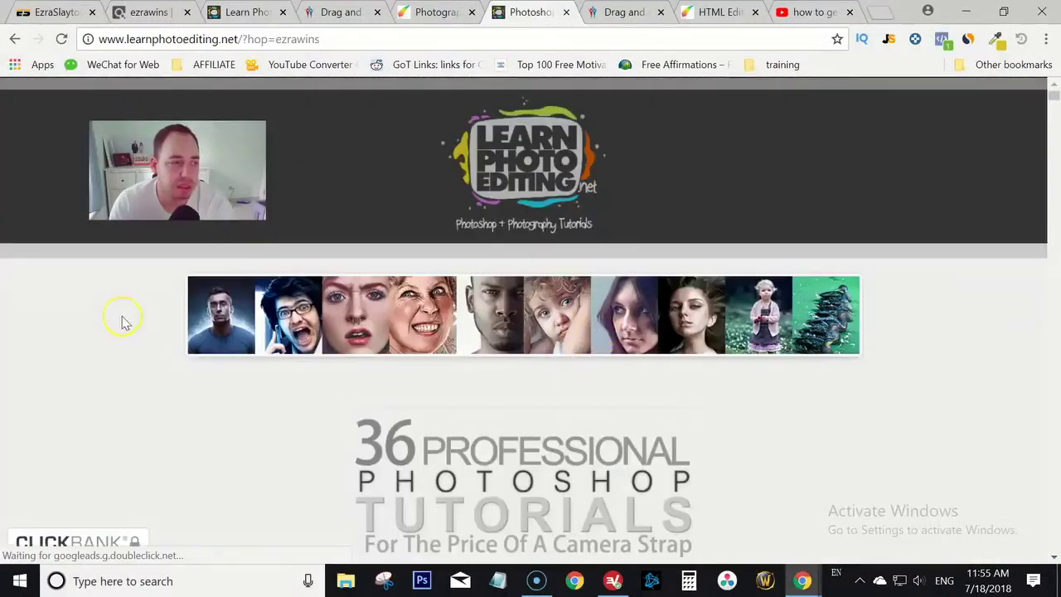
Review the Learn Photo Editing sales page and select its web address
scroll(84, 352, down, 15)
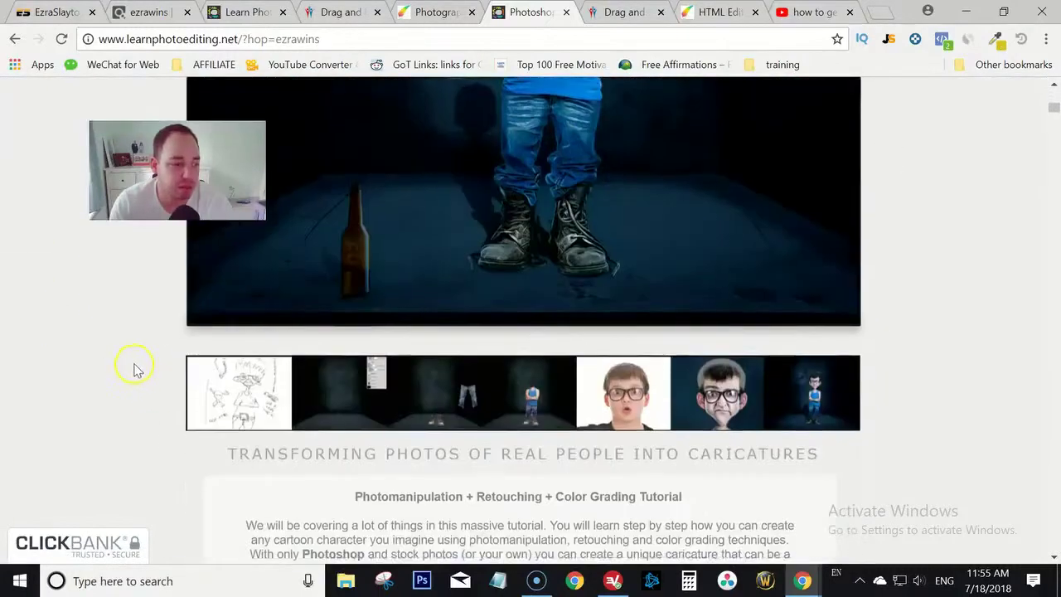
scroll(119, 366, up, 15)
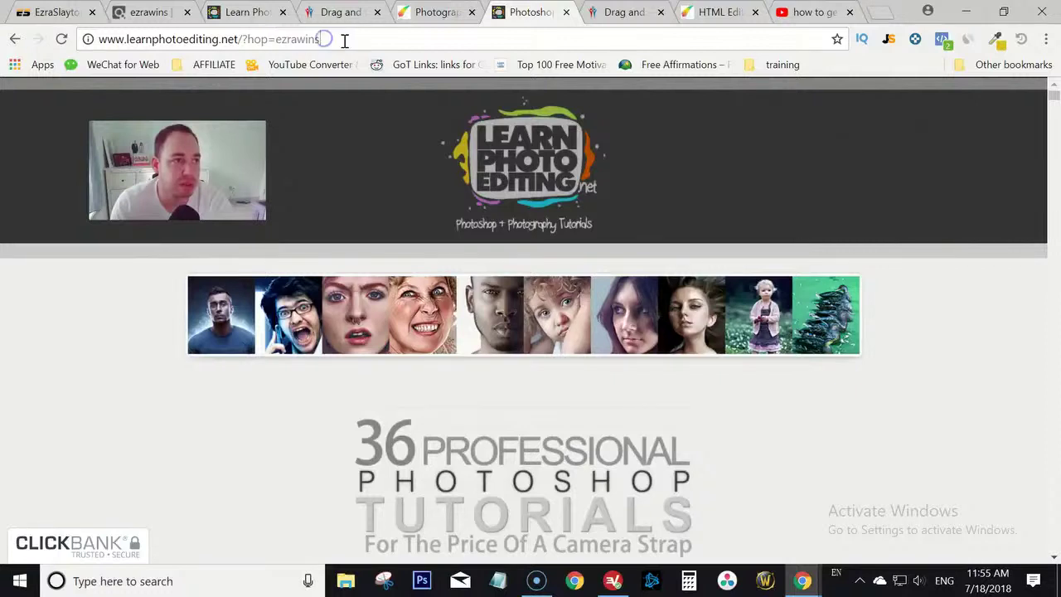
click(344, 42)
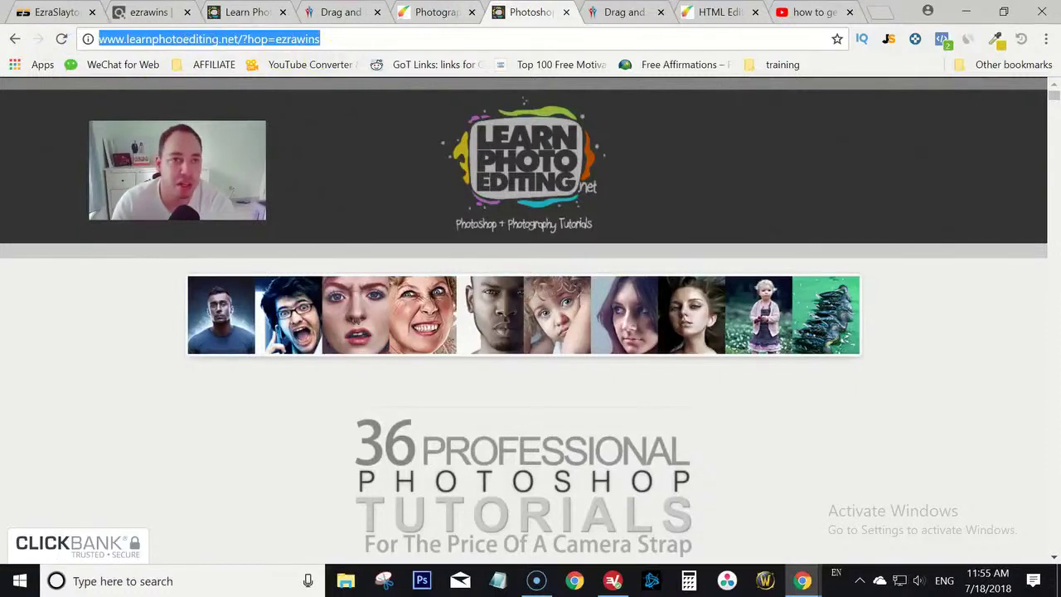
Back on the pstutoriallp landing page, select its full web address for copying
click(432, 12)
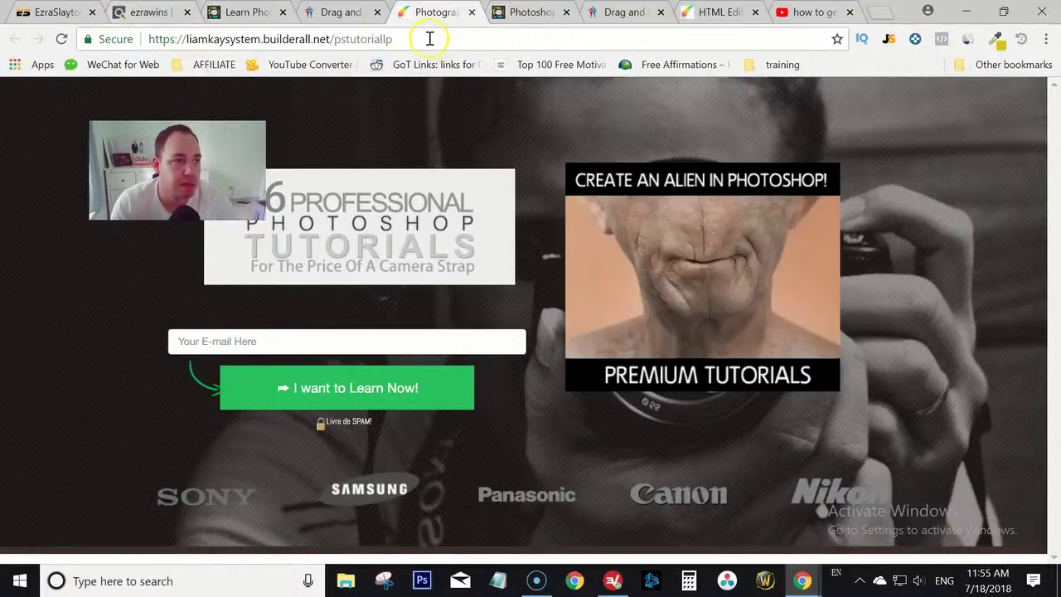
drag(422, 38, 158, 42)
click(322, 48)
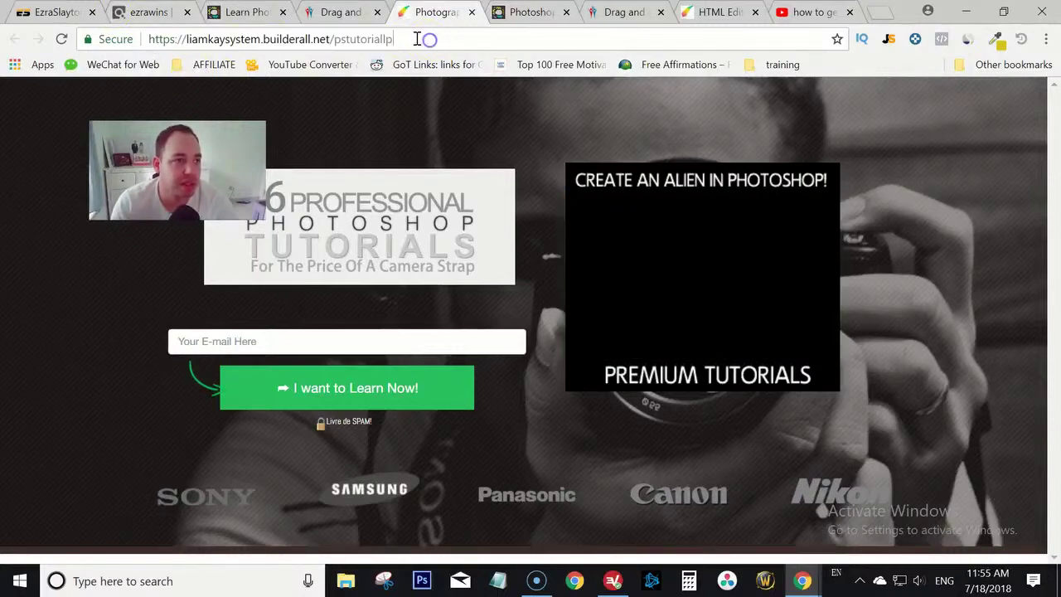
drag(396, 42, 83, 49)
right_click(310, 39)
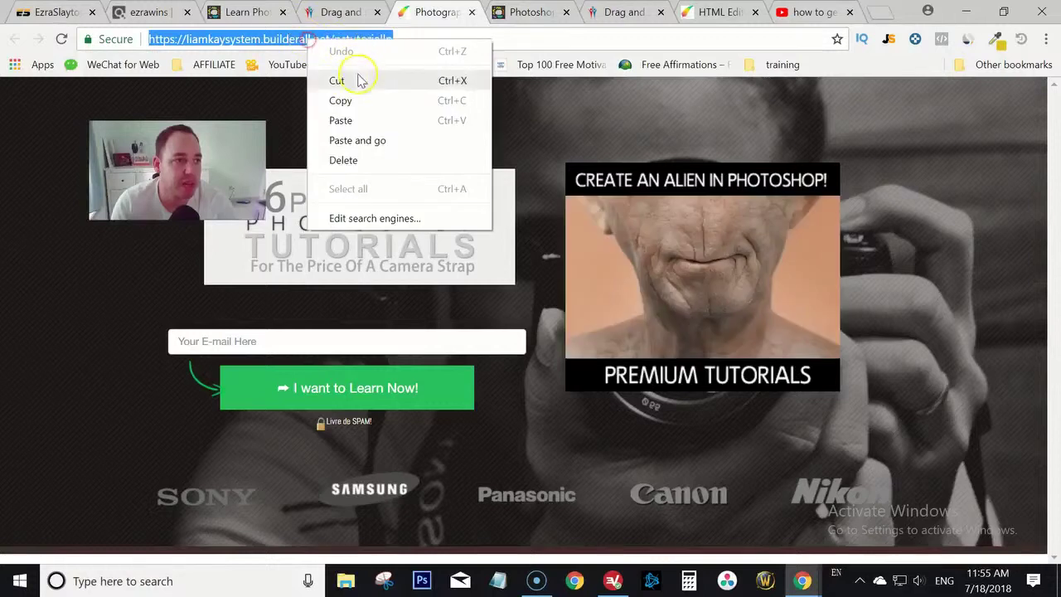